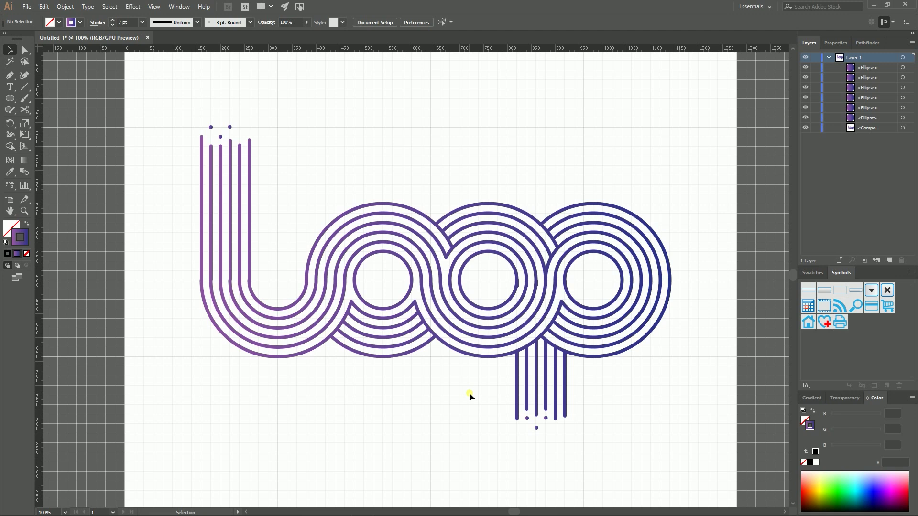
- Bring up the New Document dialog, showing the 1280 × 1024 px Web preset
key(ctrl+n)
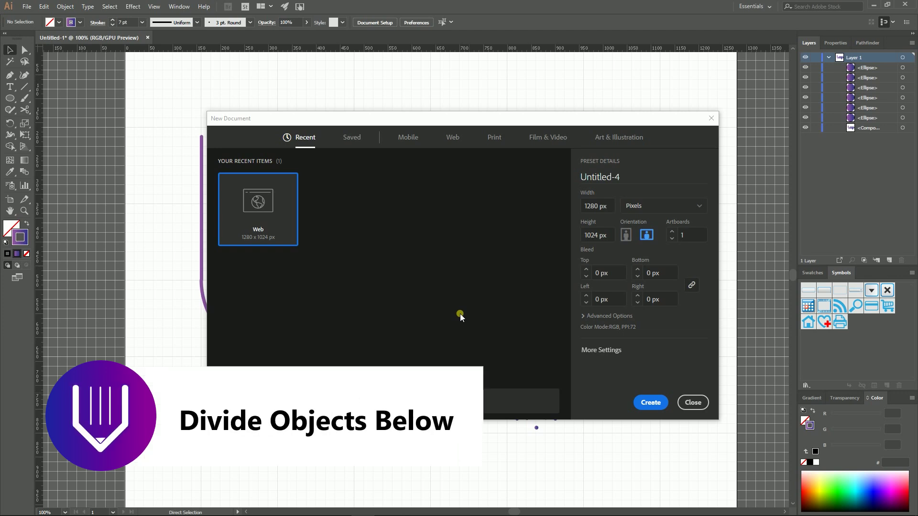
- Create the 1280 × 1024 px Untitled-4 document, show the grid and turn on Snap to Grid
click(650, 402)
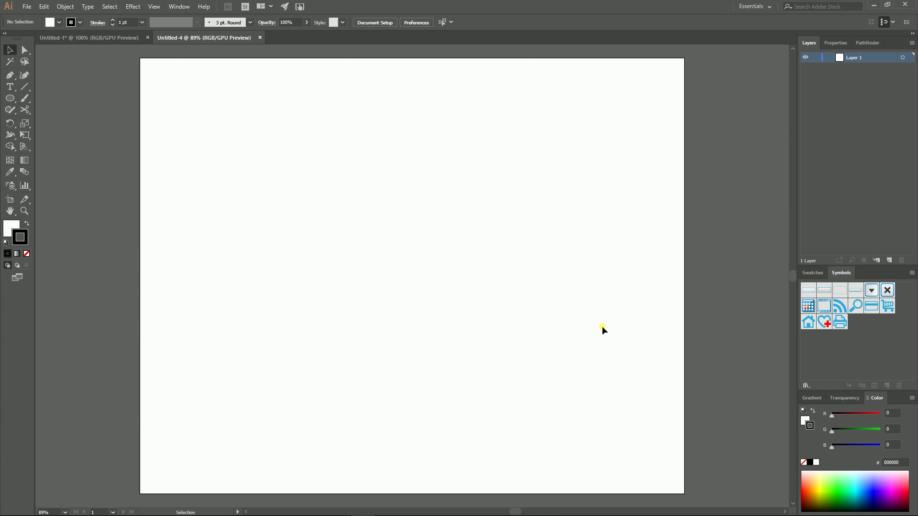
key(a)
key(ctrl+apostrophe)
key(v)
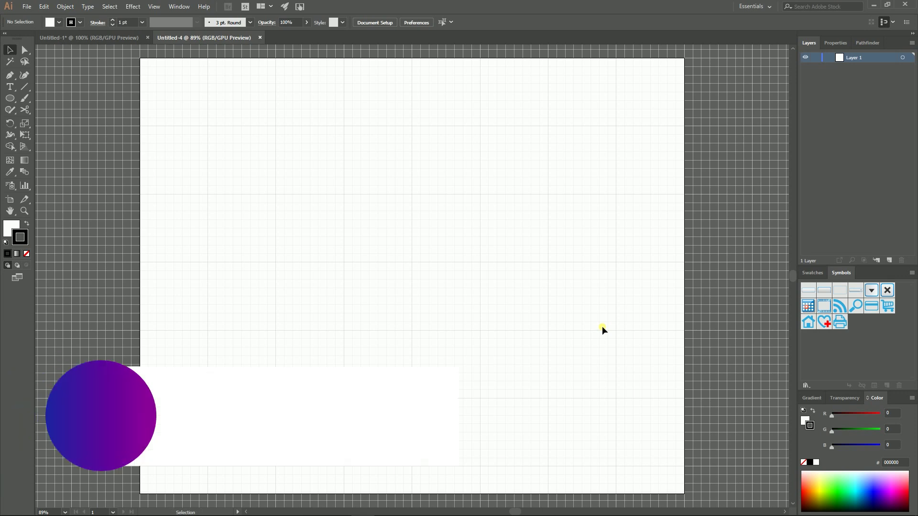
key(ctrl)
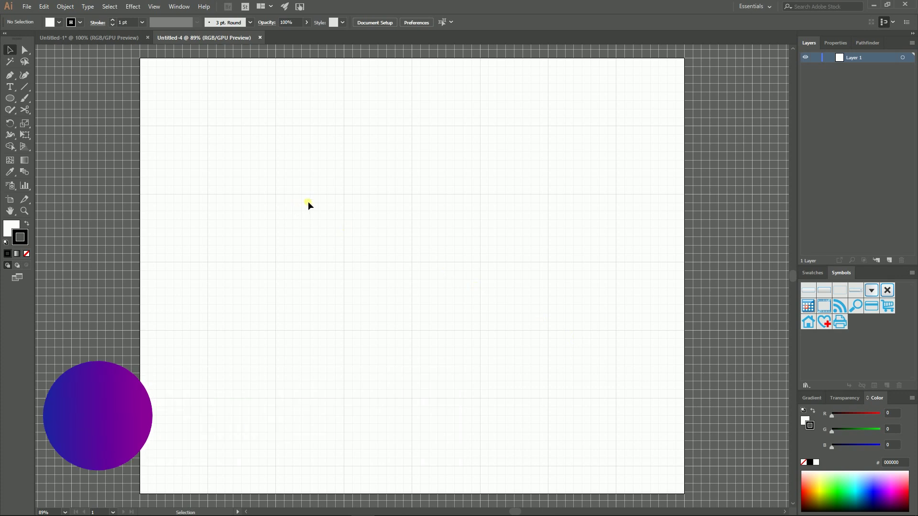
click(154, 7)
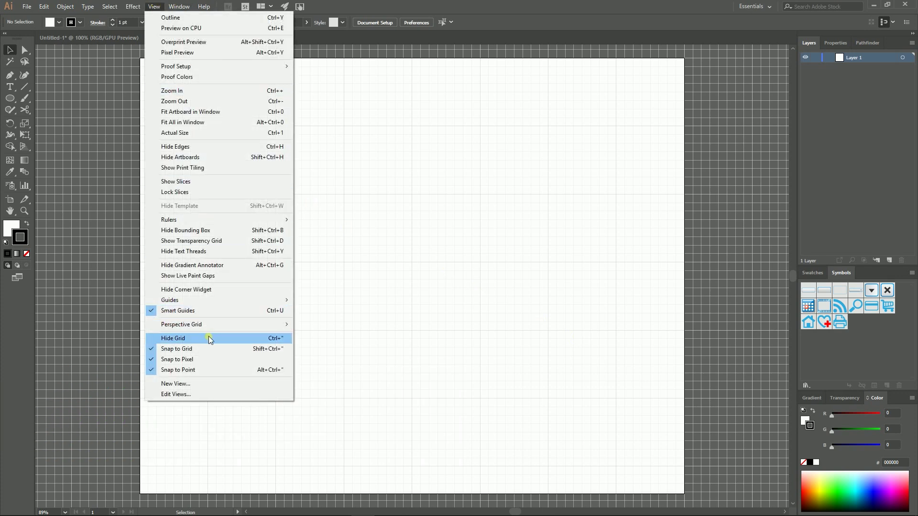
click(232, 349)
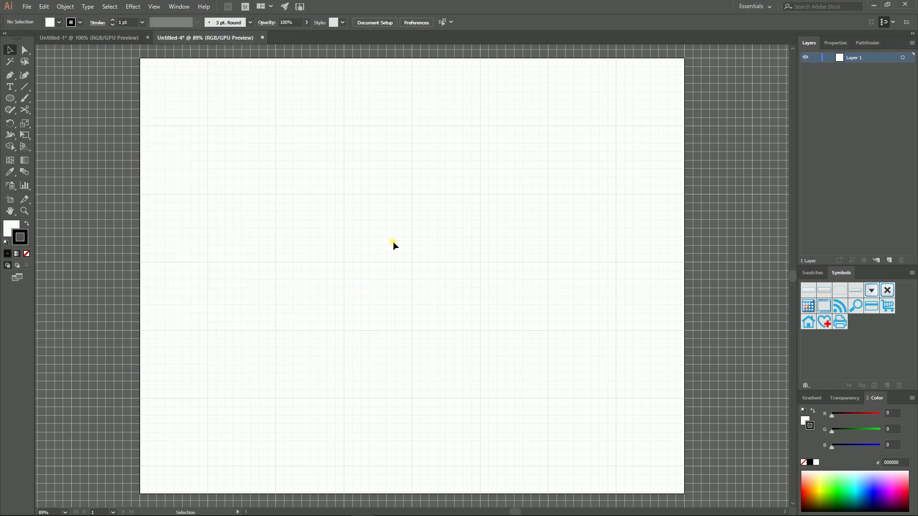
- Draw a 320 px circle at the artboard centre with no fill
key(l)
drag(416, 266, 450, 333)
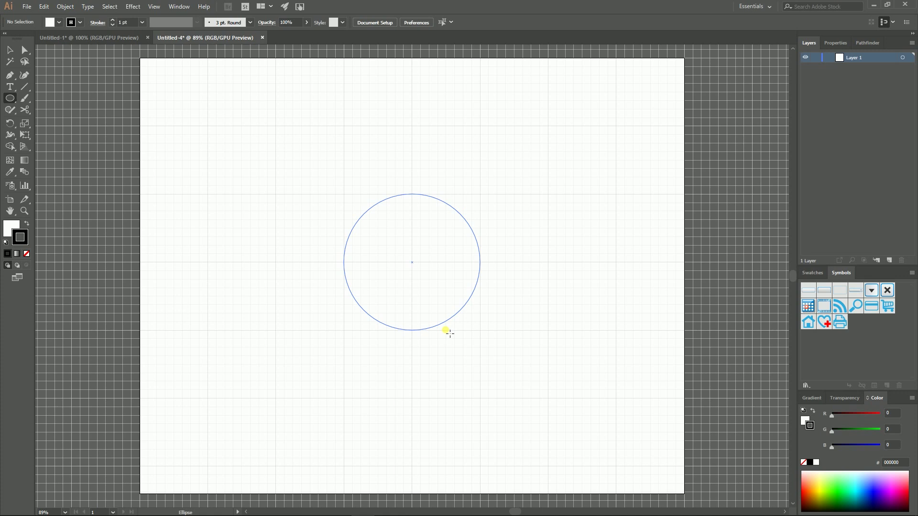
drag(450, 333, 446, 330)
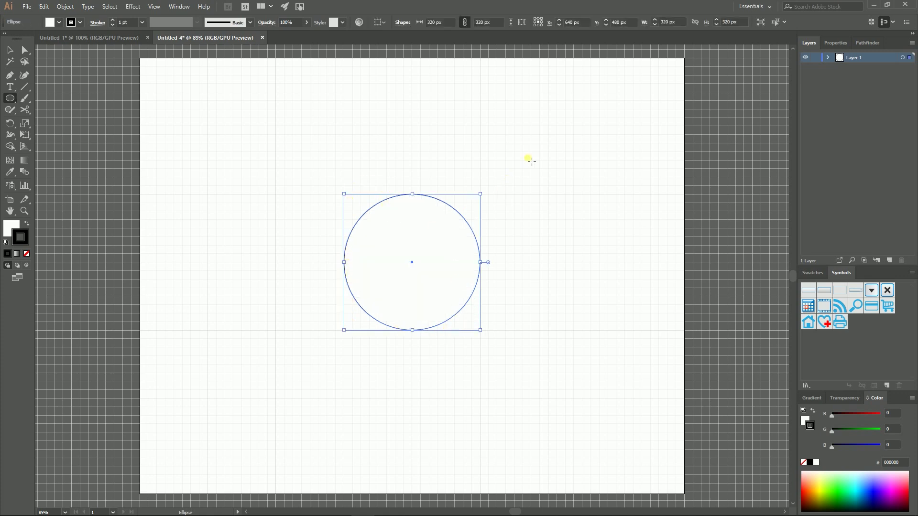
click(11, 228)
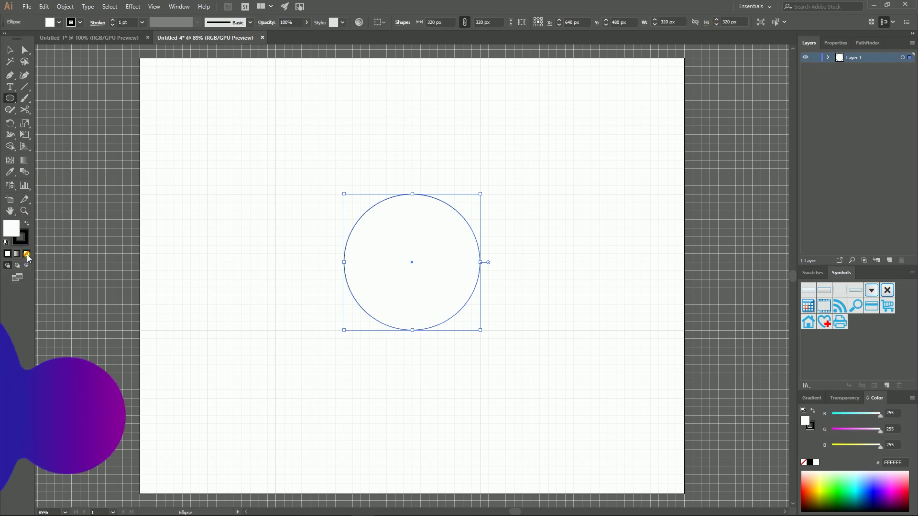
click(25, 252)
click(21, 239)
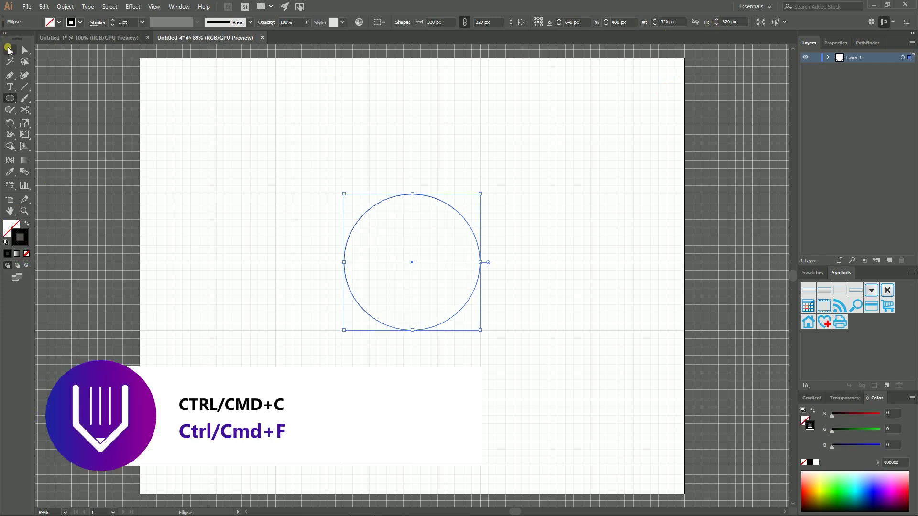
- Paste in-front copies of the circle and shrink them to 280 px and 240 px
click(9, 49)
key(ctrl)
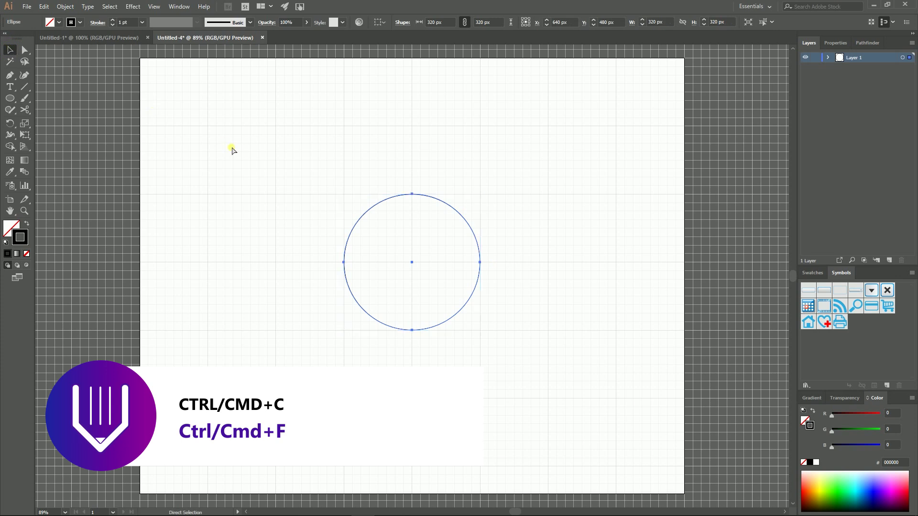
key(ctrl+c)
key(ctrl+f)
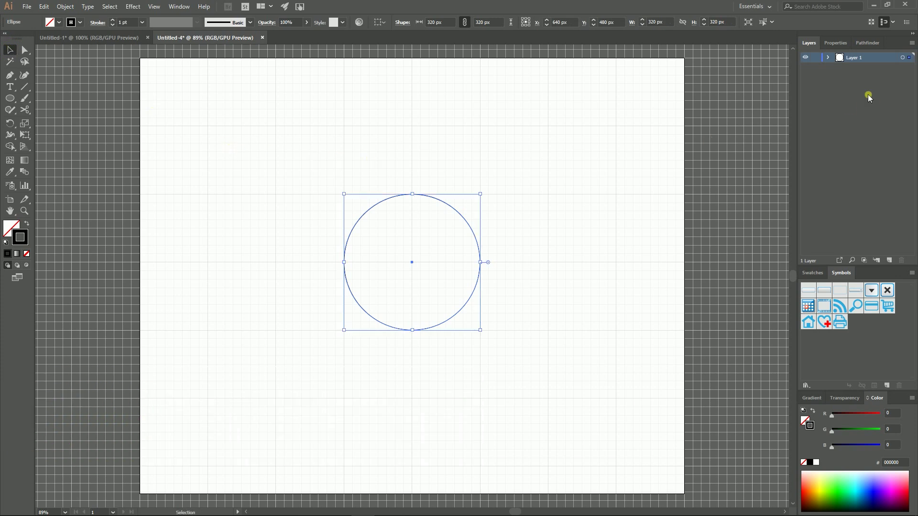
click(827, 57)
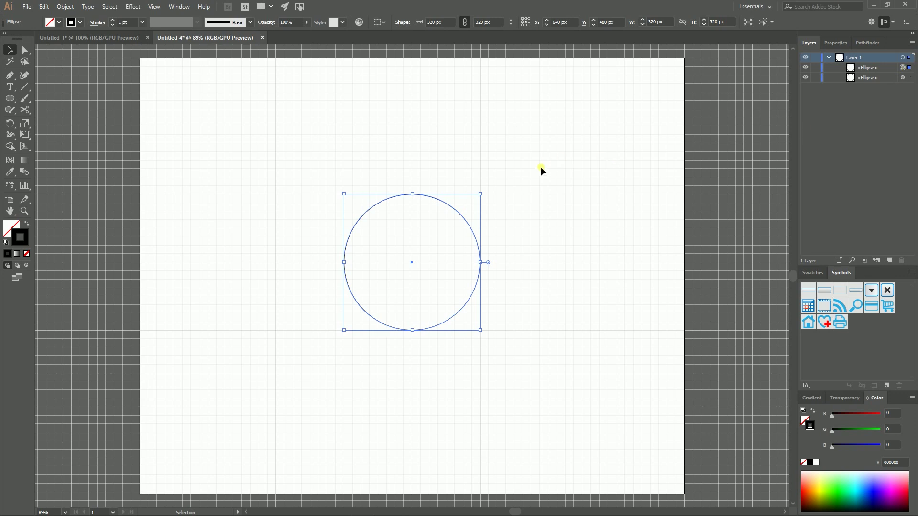
drag(479, 195, 473, 202)
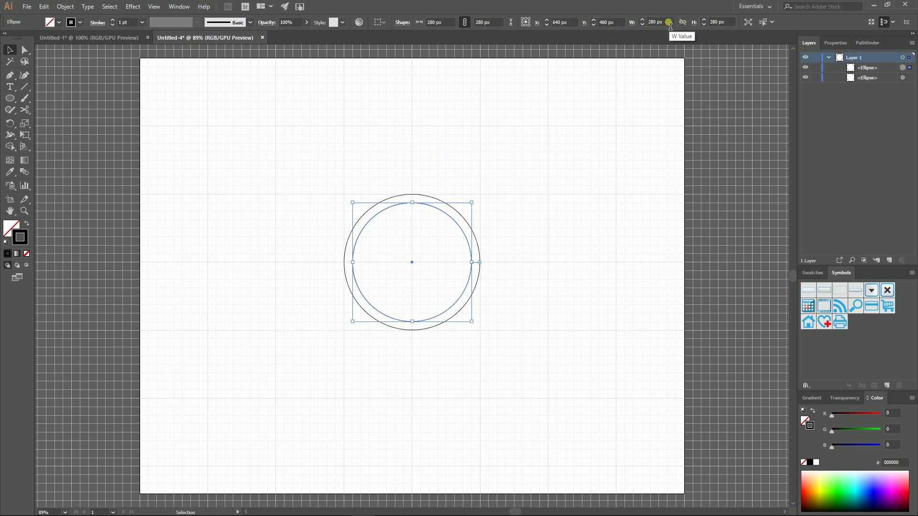
key(a)
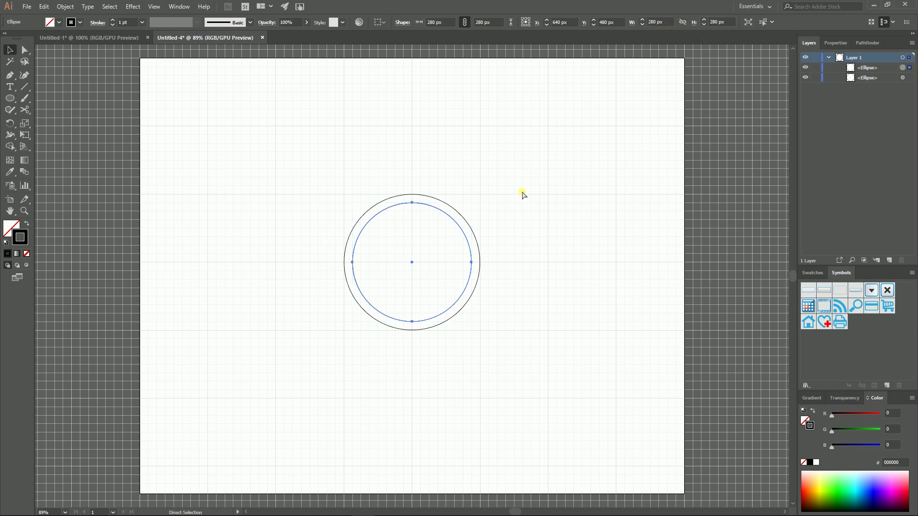
key(v)
drag(471, 203, 437, 237)
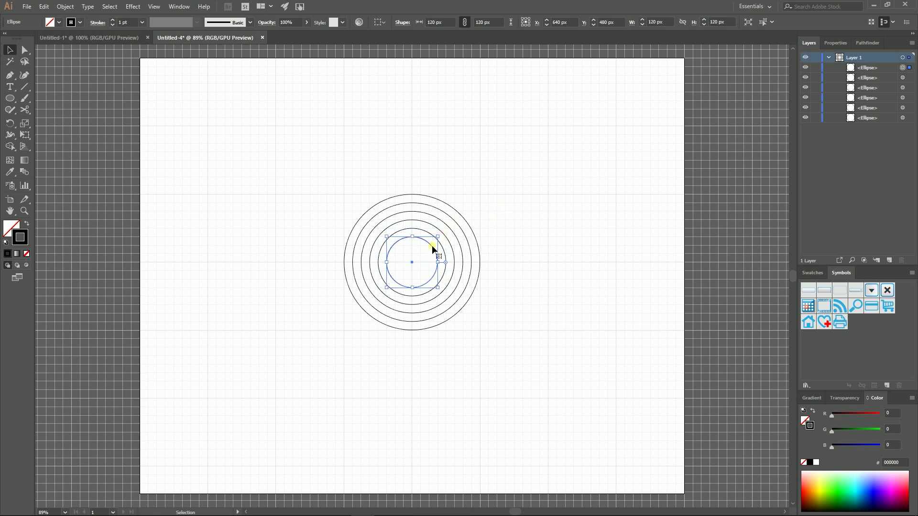
- Duplicate the six concentric circles horizontally to the right
drag(525, 224, 375, 328)
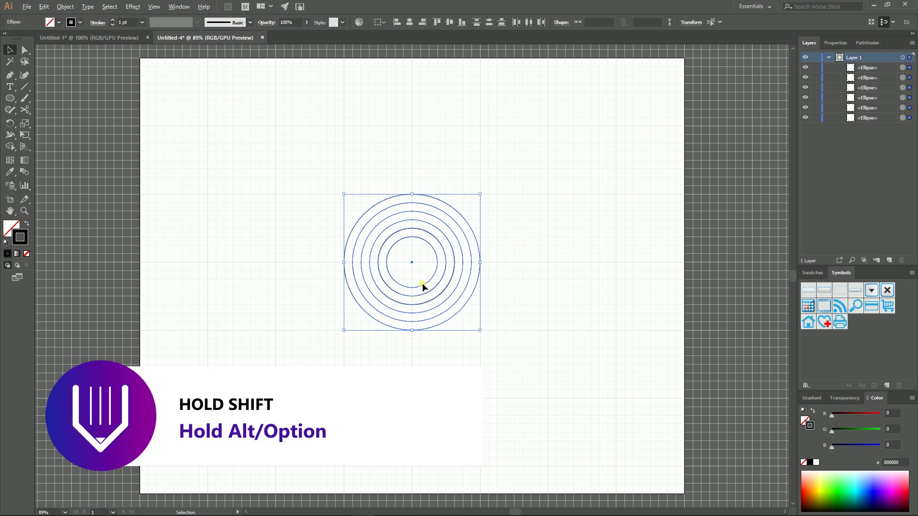
key(shift)
drag(428, 280, 608, 277)
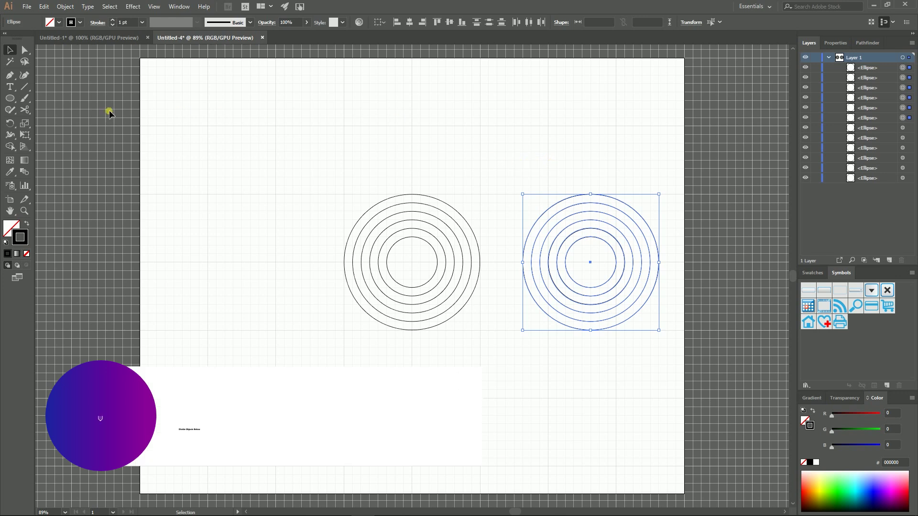
- Draw a horizontal line across the centre of the right circle set
click(23, 86)
drag(159, 172, 163, 176)
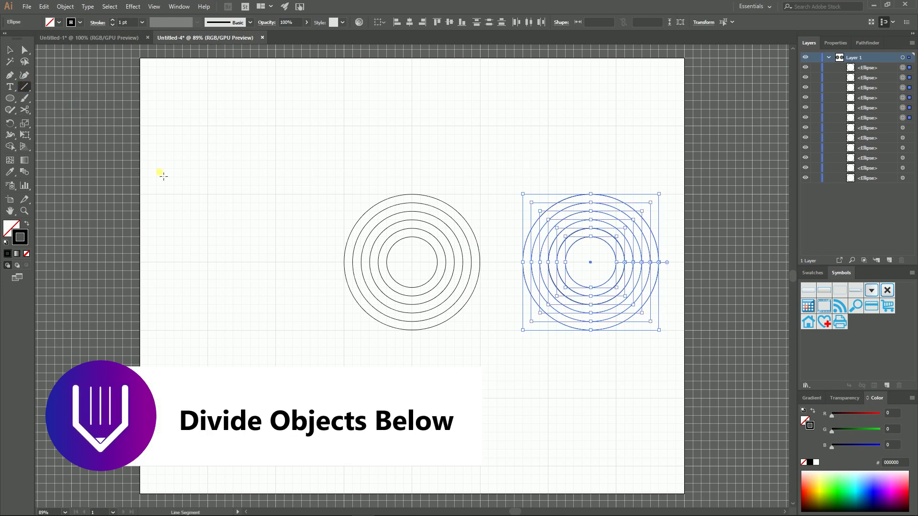
drag(498, 264, 687, 260)
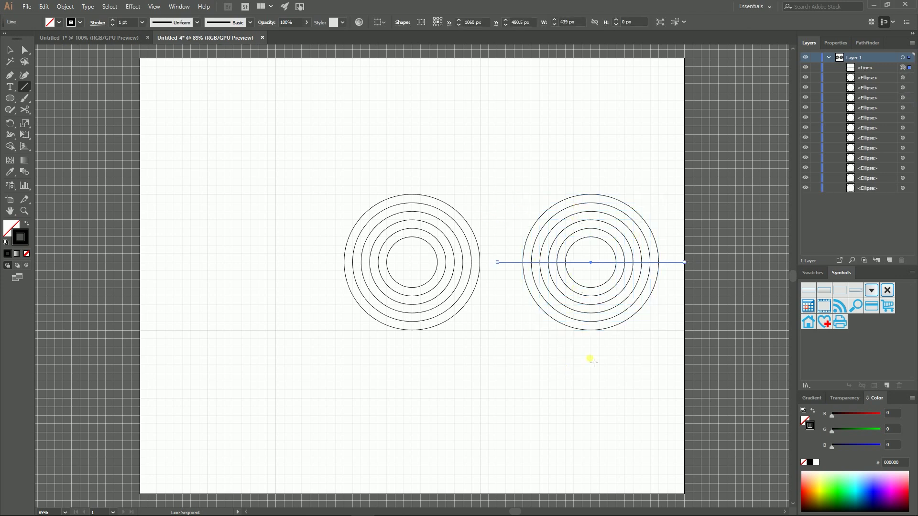
- Cut the right circles along the line with Divide Objects Below
key(v)
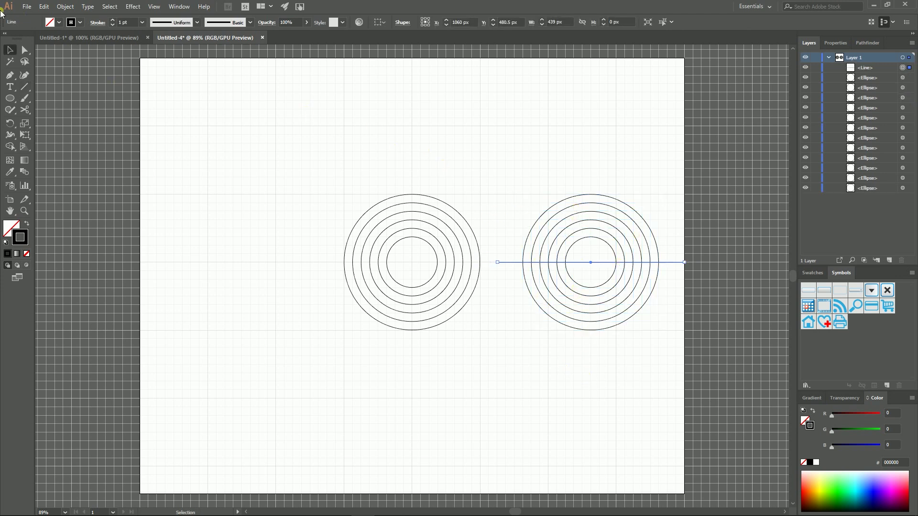
click(62, 6)
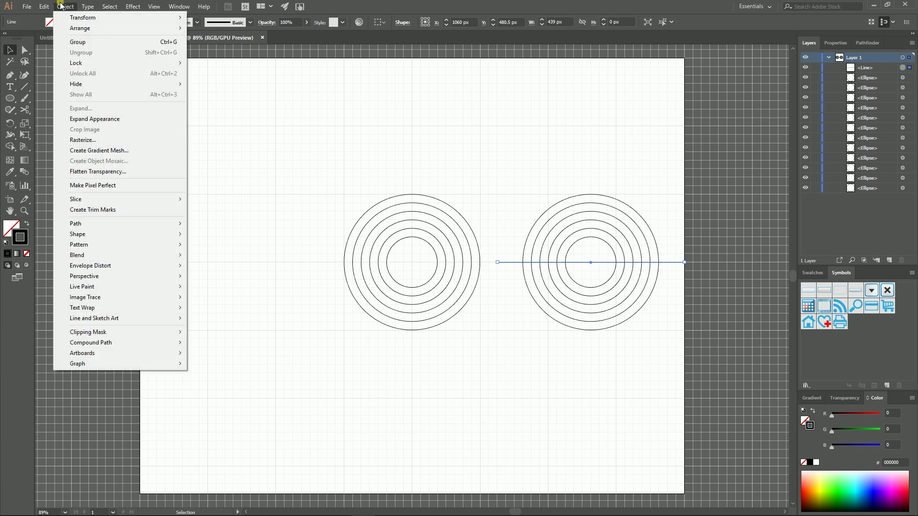
mouse_move(81, 224)
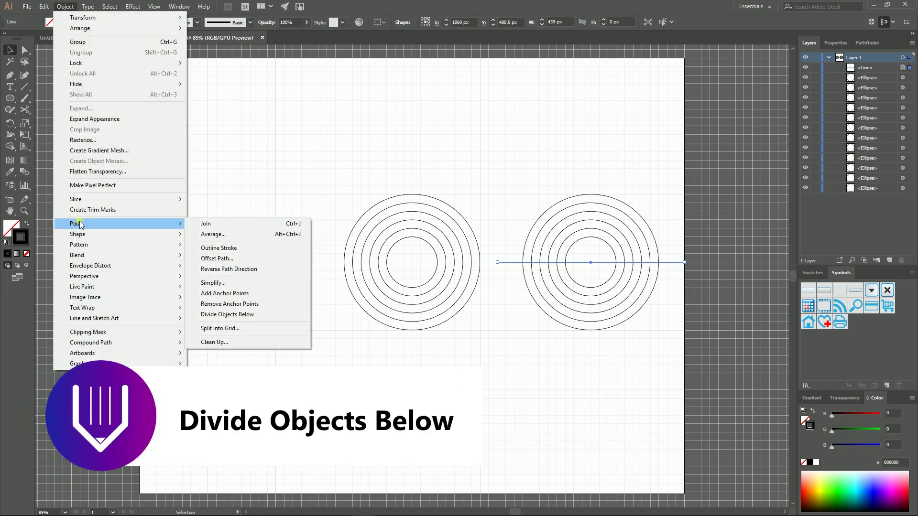
click(248, 314)
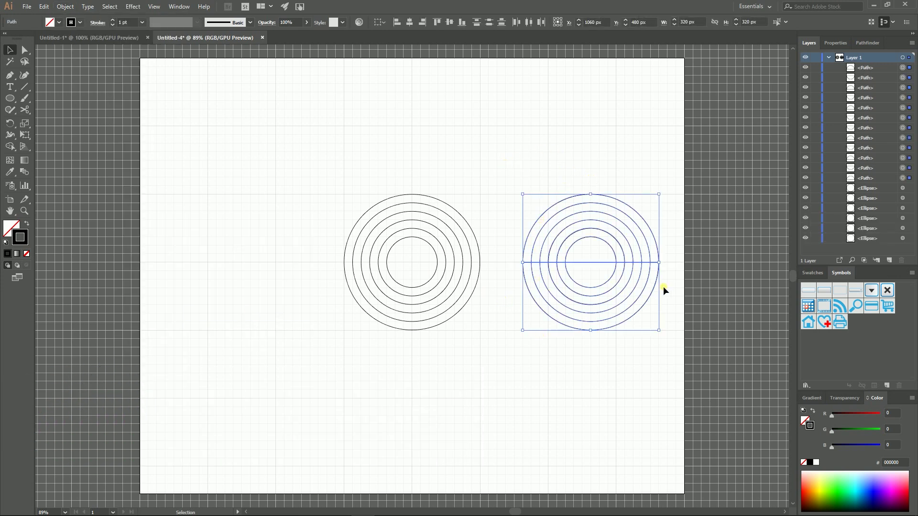
- Delete the upper halves and select the six remaining lower half-arcs
drag(494, 169, 667, 252)
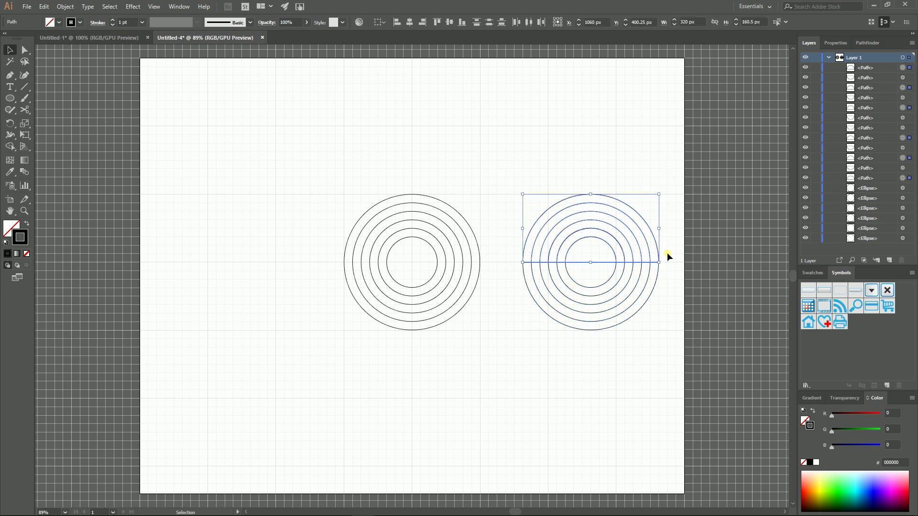
key(Delete)
drag(667, 213, 531, 375)
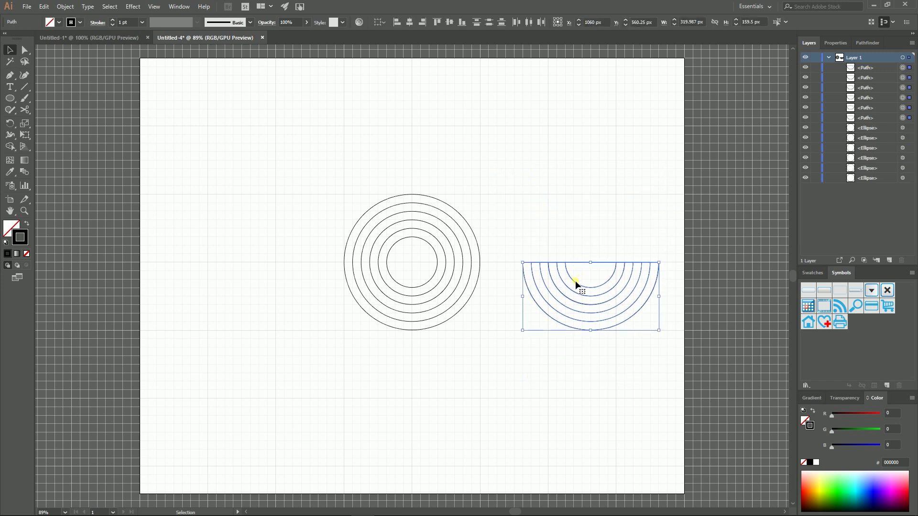
click(836, 44)
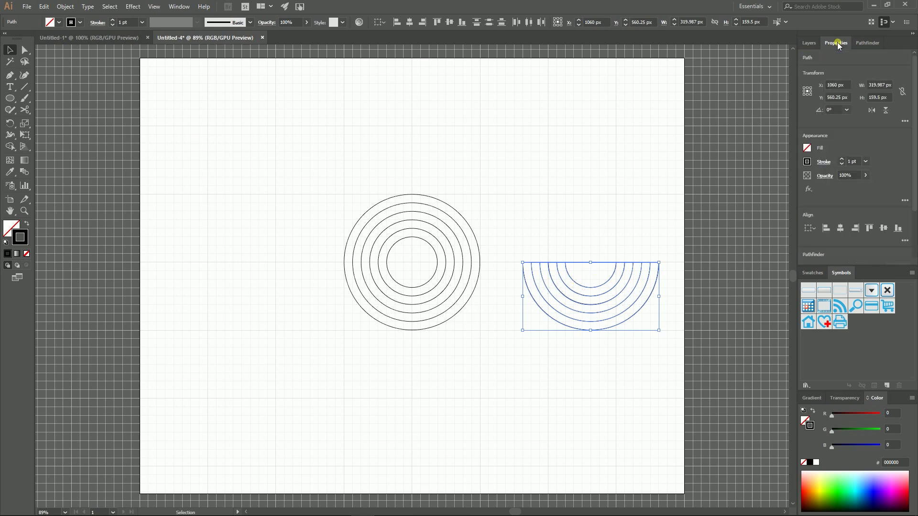
- Give the half-arcs and the concentric circles 3 pt strokes, moving the arcs left
click(841, 160)
click(841, 160)
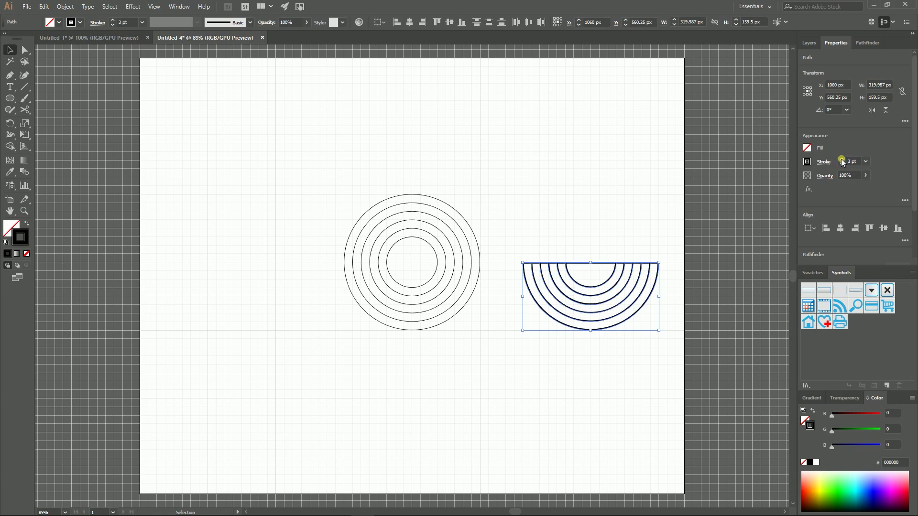
drag(580, 285, 205, 277)
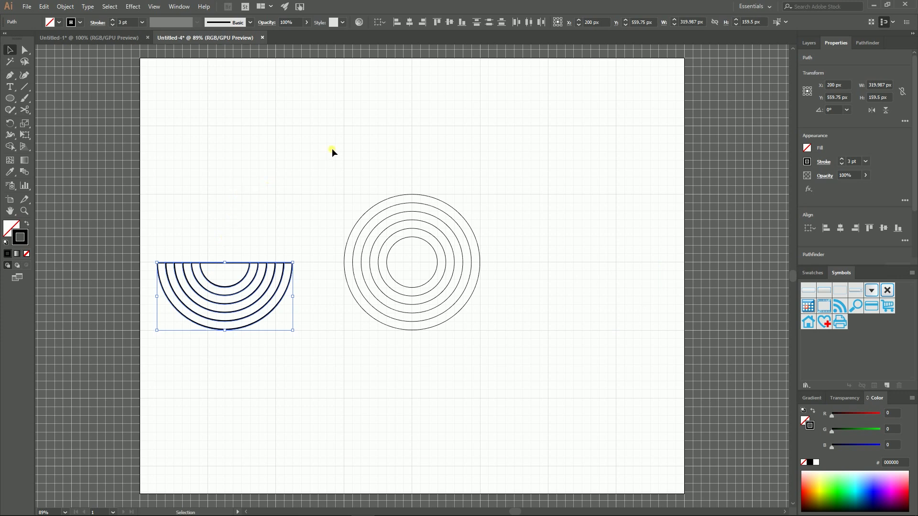
drag(331, 148, 354, 273)
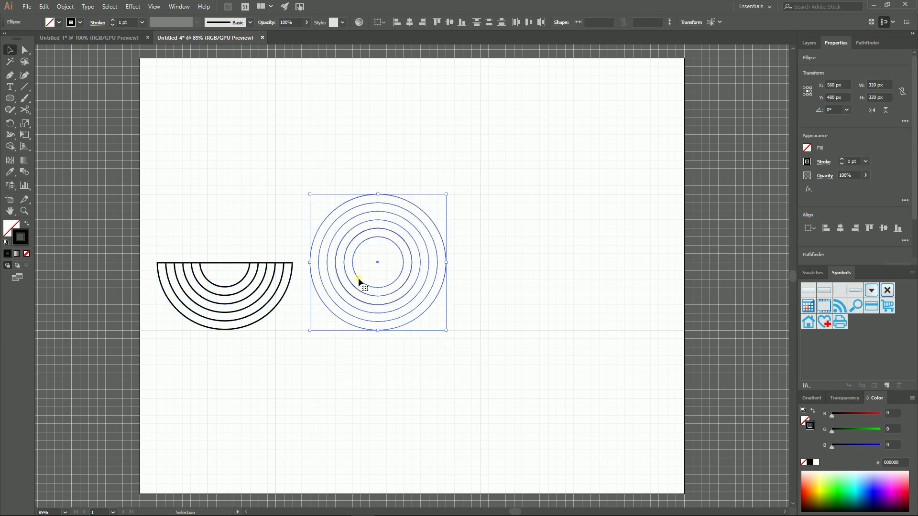
click(841, 160)
click(842, 160)
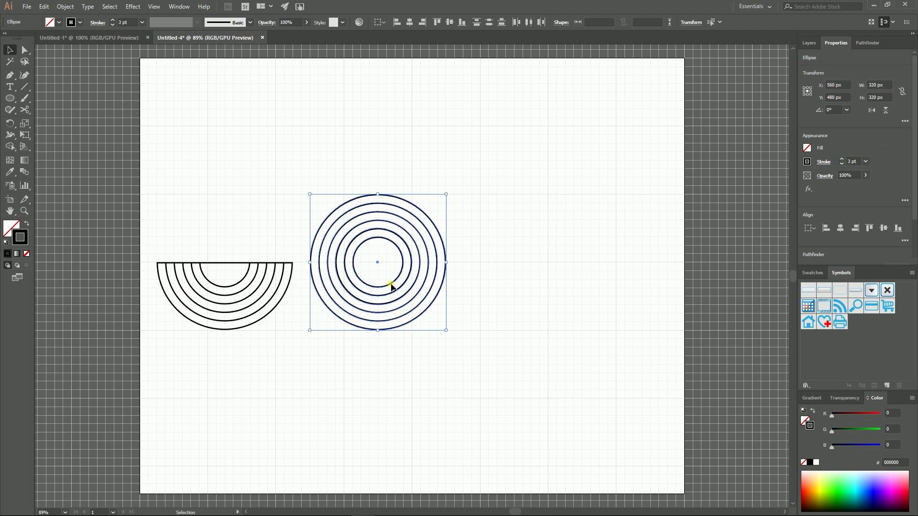
- Duplicate the concentric circles to the right and again between the two sets
mouse_move(391, 285)
mouse_down()
mouse_move(575, 273)
mouse_move(615, 285)
mouse_move(582, 284)
mouse_up()
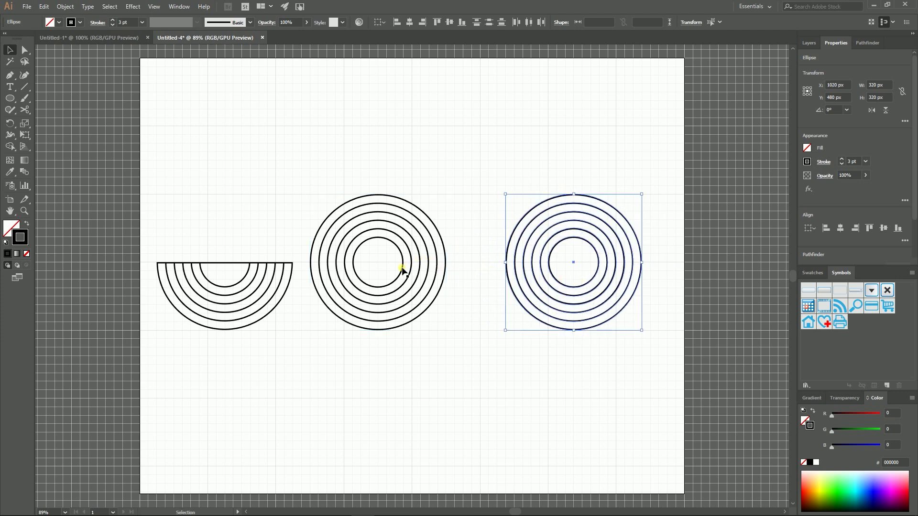
click(407, 282)
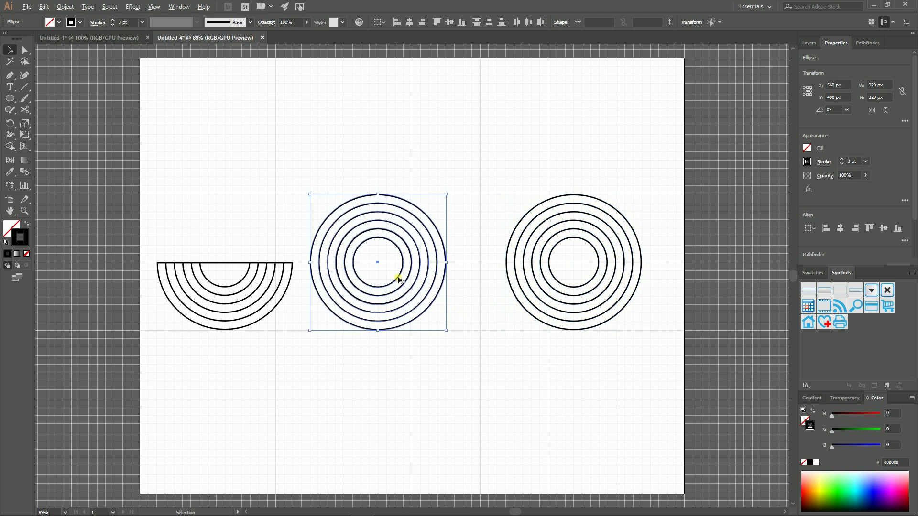
drag(399, 280, 504, 284)
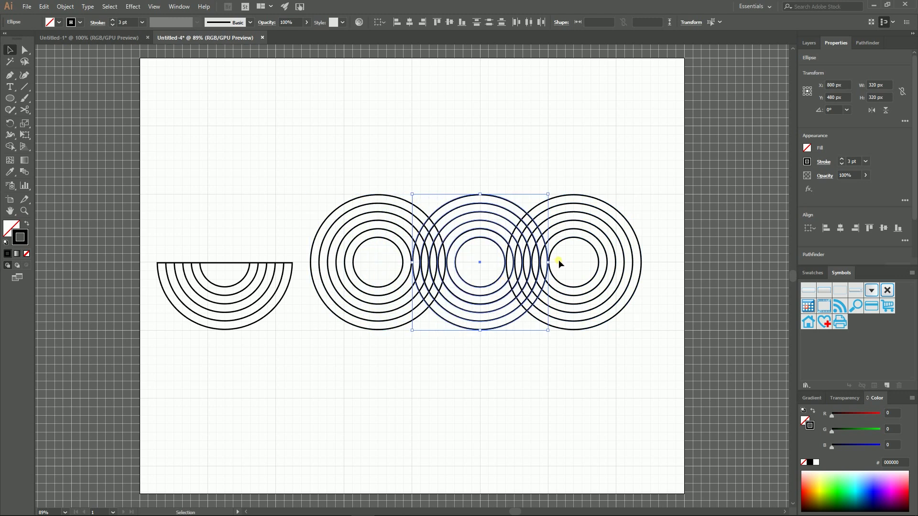
- Nudge the left concentric-circle set slightly to the right
key(a)
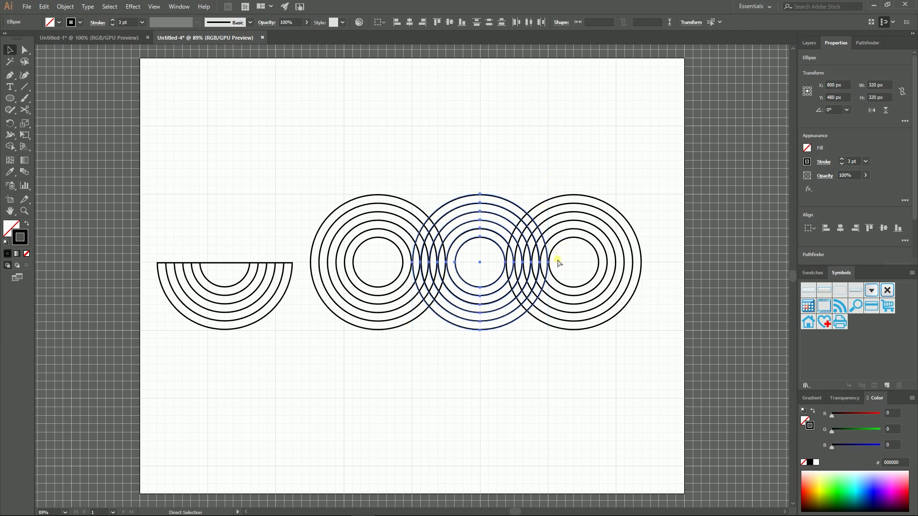
key(ctrl+equal)
key(ctrl+equal)
key(v)
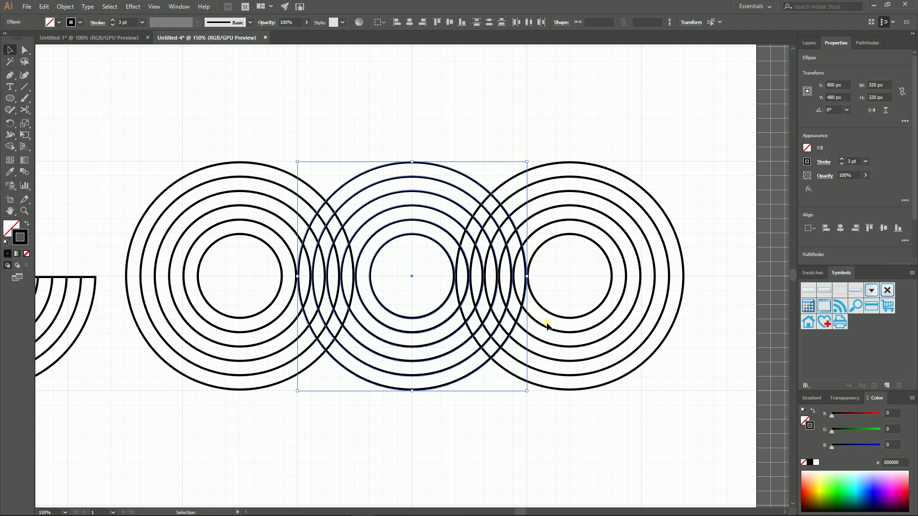
click(256, 260)
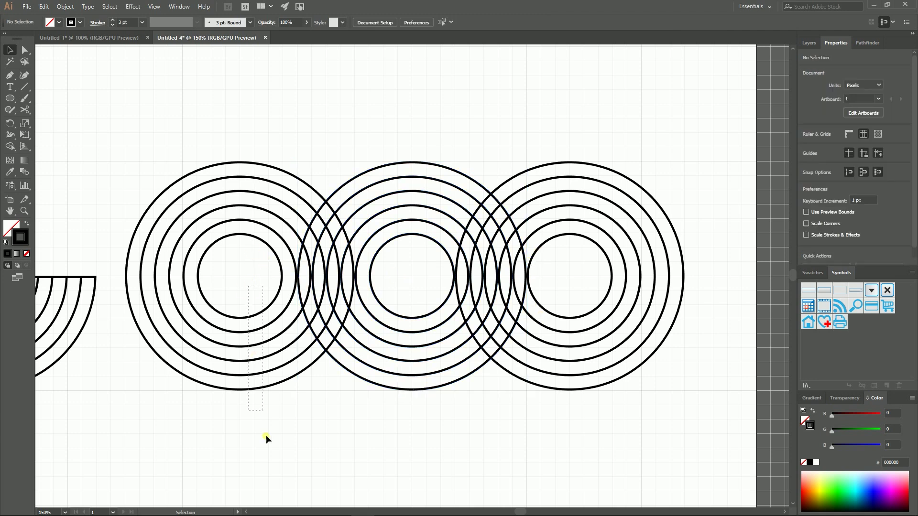
click(248, 324)
key(shift+Right)
key(shift+Right)
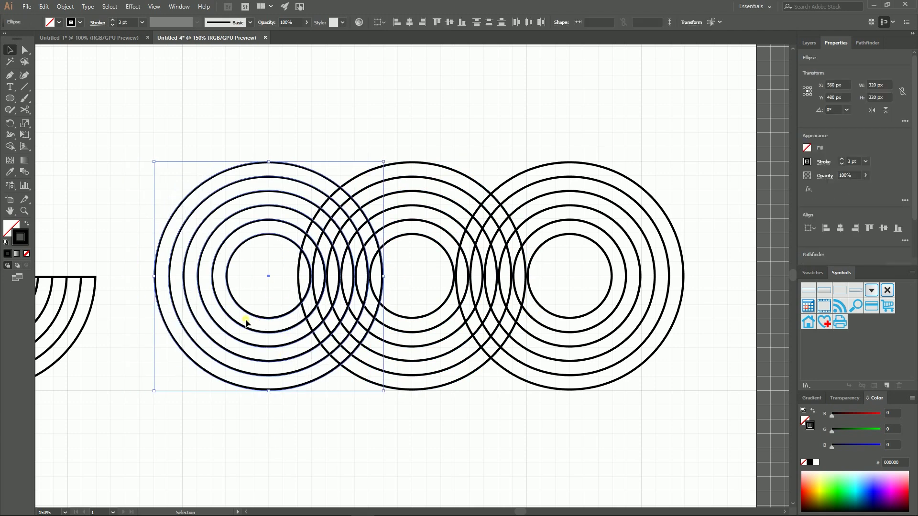
click(150, 122)
- Reposition the half-arcs over the left set's edge and delete the leftover original arcs
key(ctrl+minus)
key(ctrl+minus)
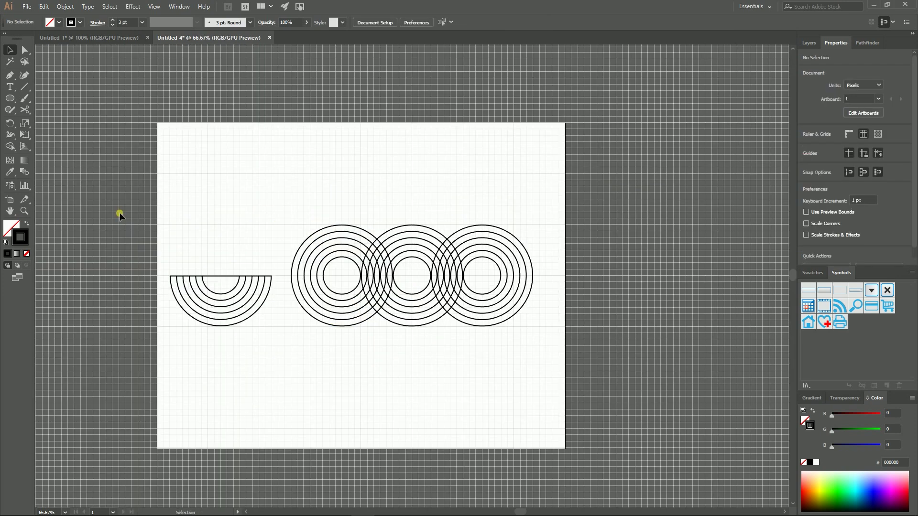
drag(173, 255, 297, 318)
drag(199, 336, 213, 349)
key(Delete)
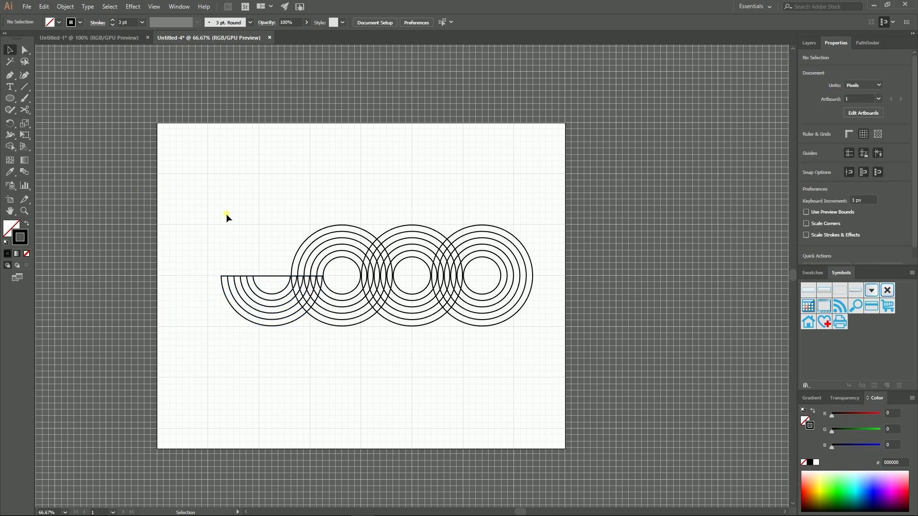
- Nudge all the circles and arcs 40 px to the left
drag(187, 205, 532, 347)
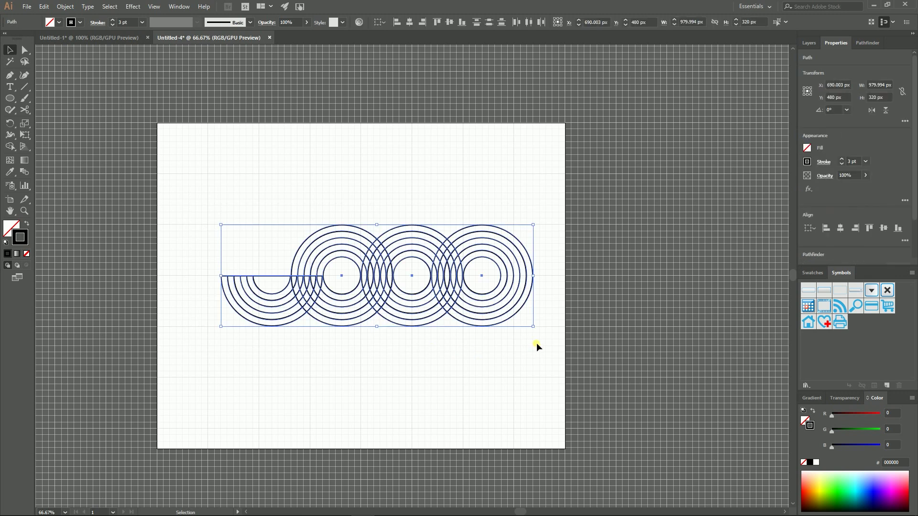
key(shift+Left)
key(shift+Left)
key(shift+Left)
key(shift+Left)
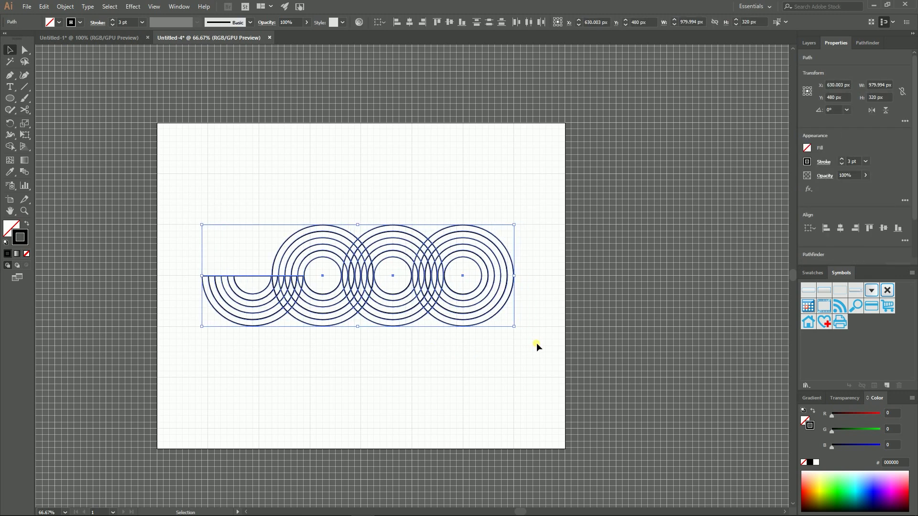
key(ctrl+a)
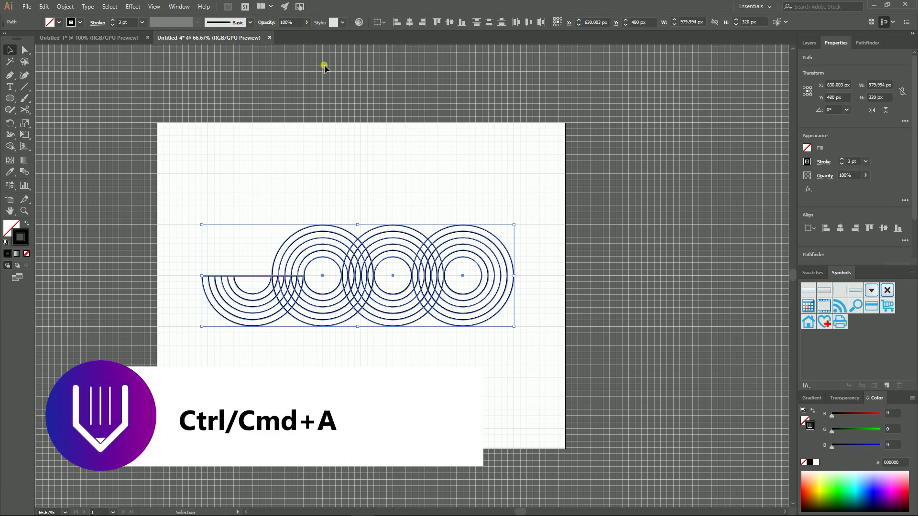
- Show the rulers and add horizontal guides along the circles' tops and bottoms
key(a)
key(ctrl+r)
key(v)
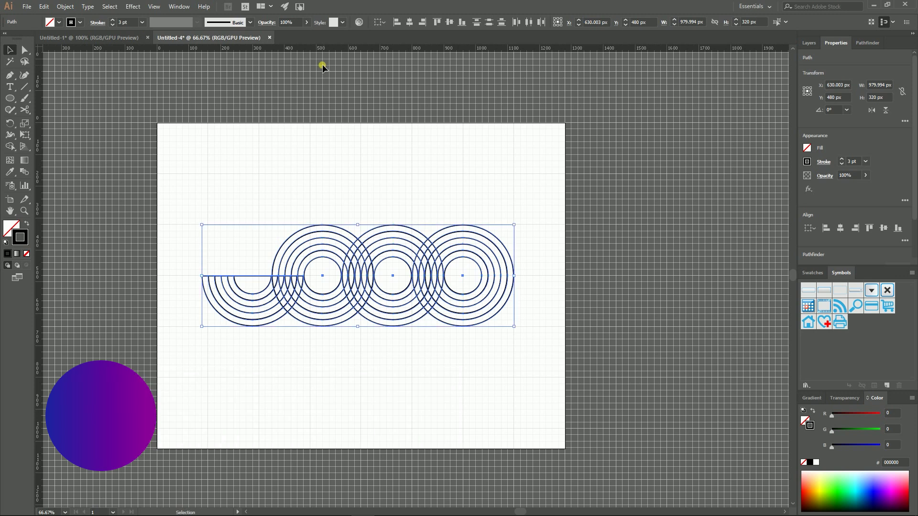
drag(333, 79, 328, 211)
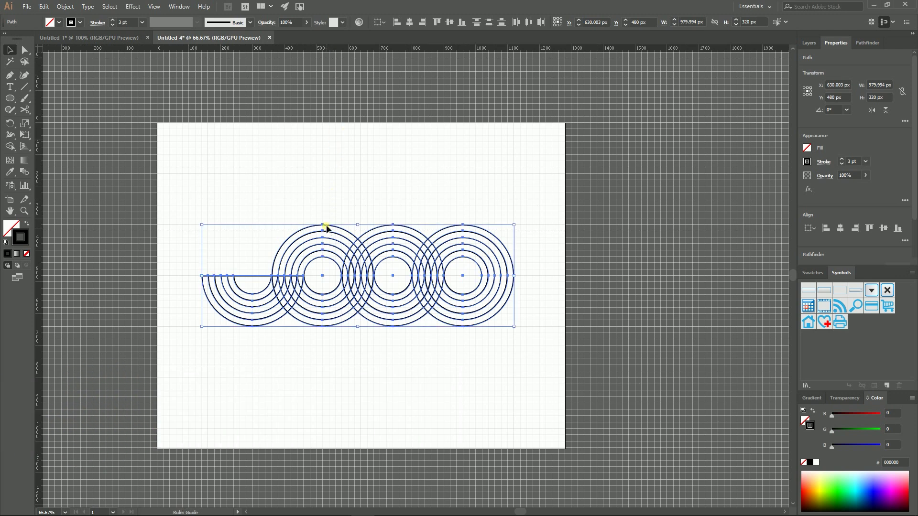
drag(325, 228, 327, 225)
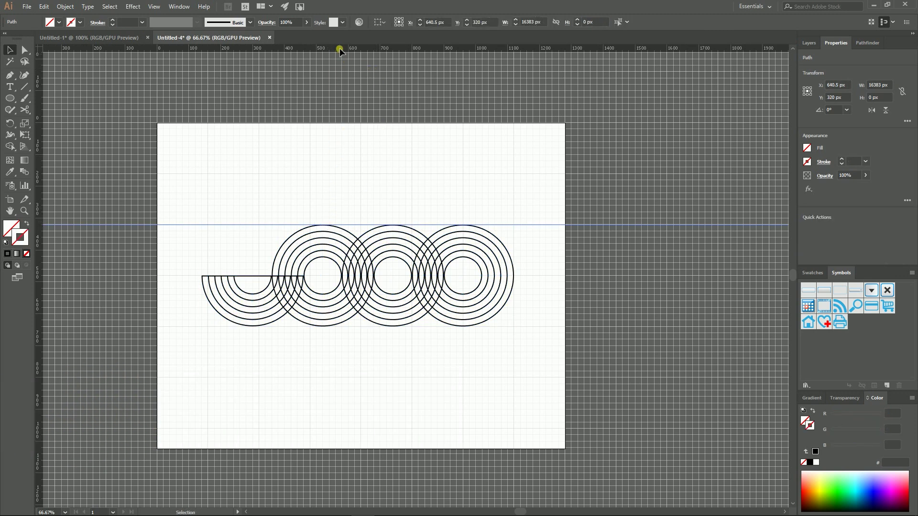
drag(339, 48, 329, 324)
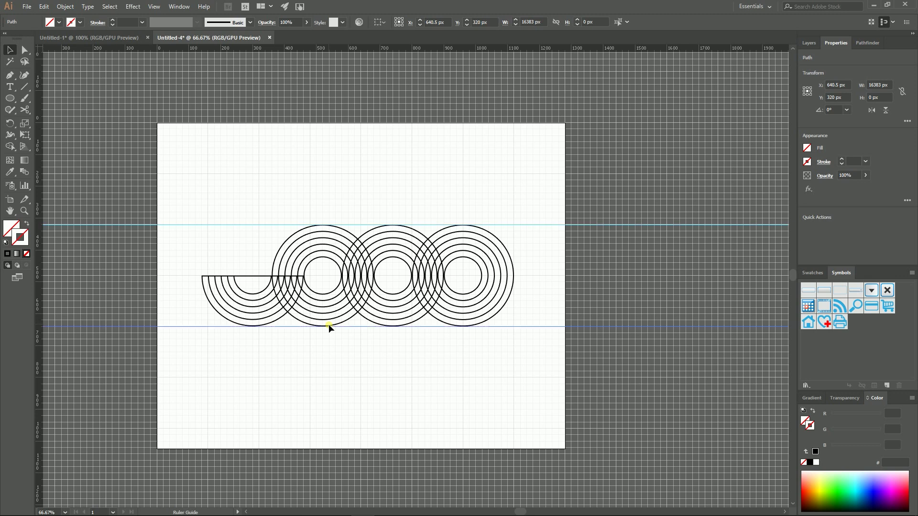
- Draw a horizontal line spanning the full 1280 px artboard width above the rings
click(355, 153)
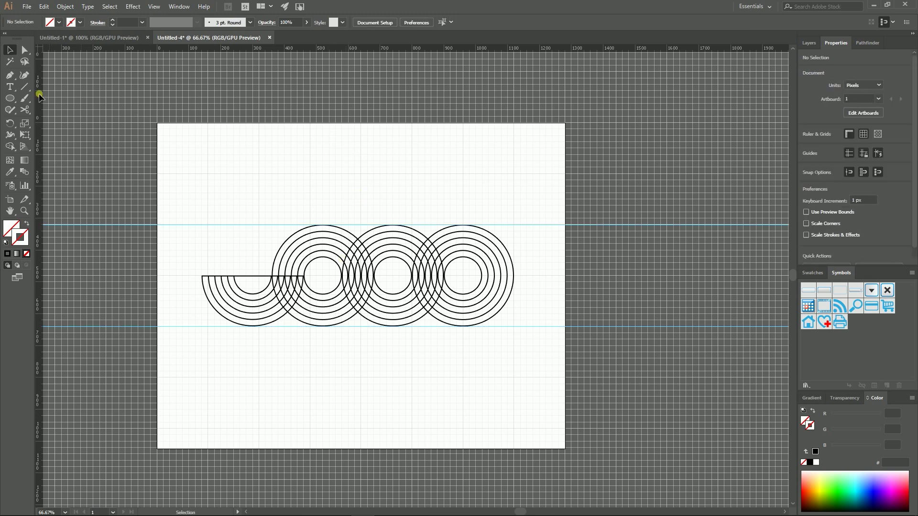
click(24, 87)
drag(24, 88, 87, 86)
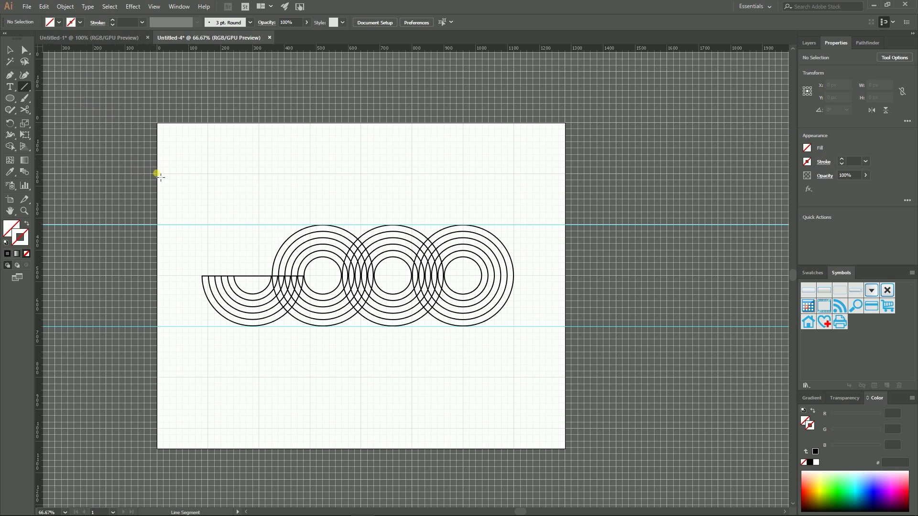
drag(157, 174, 485, 178)
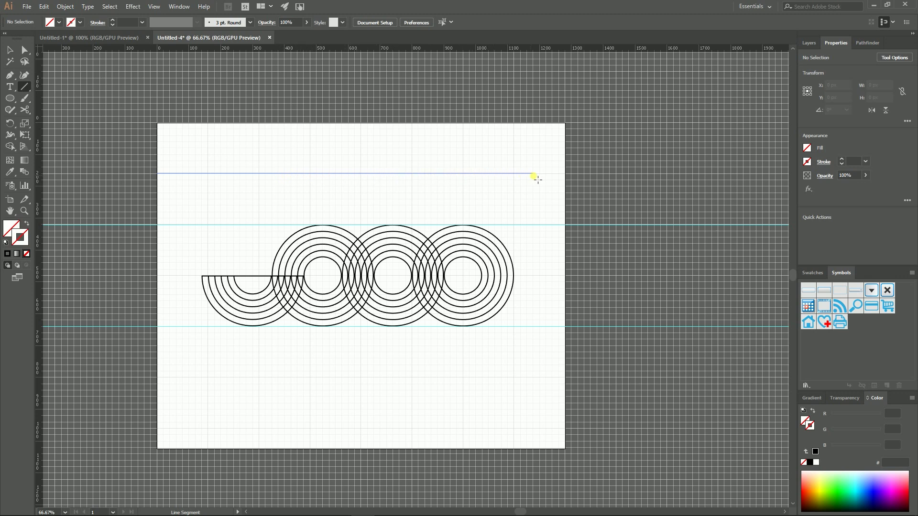
drag(555, 180, 571, 181)
drag(571, 181, 571, 180)
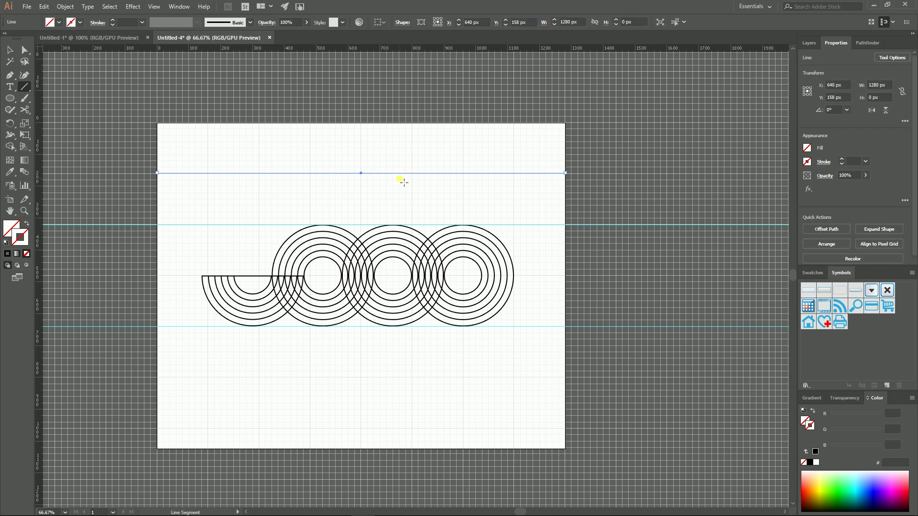
- Give the line a black 5 pt stroke
key(ctrl+equal)
key(ctrl+equal)
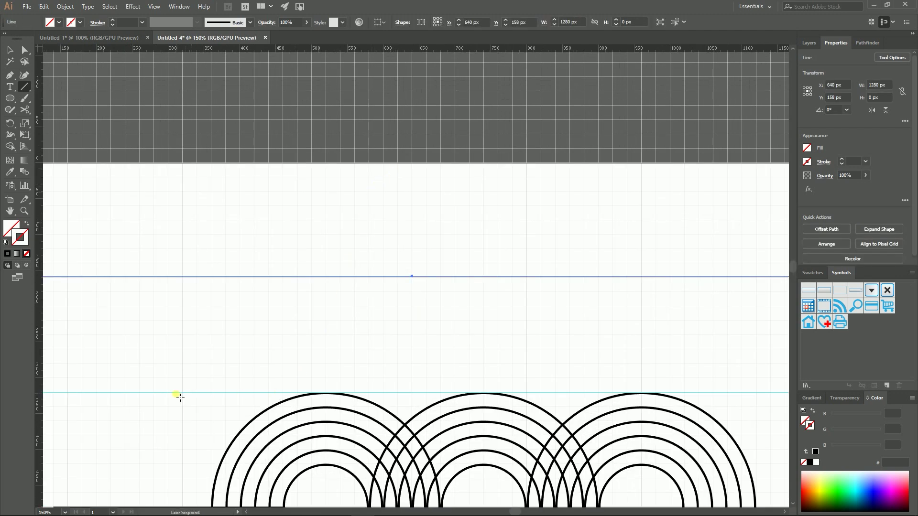
scroll(176, 398, down, 2)
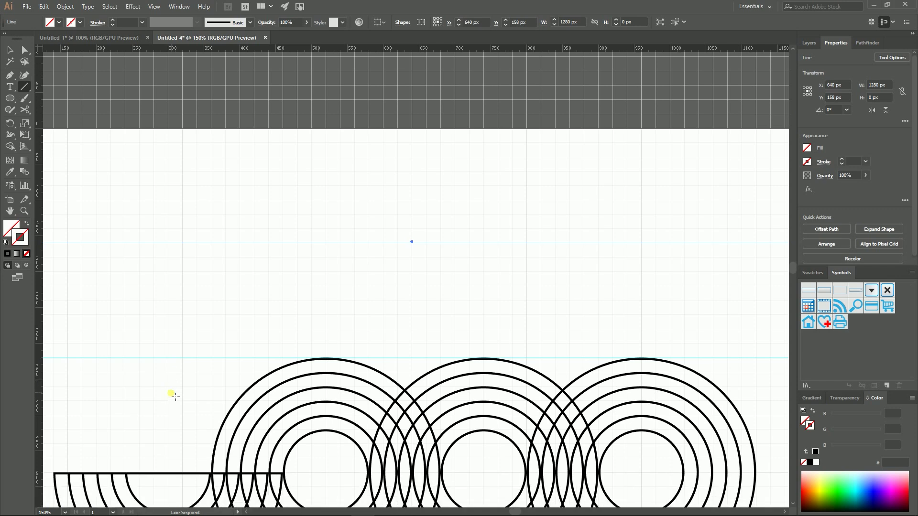
click(841, 159)
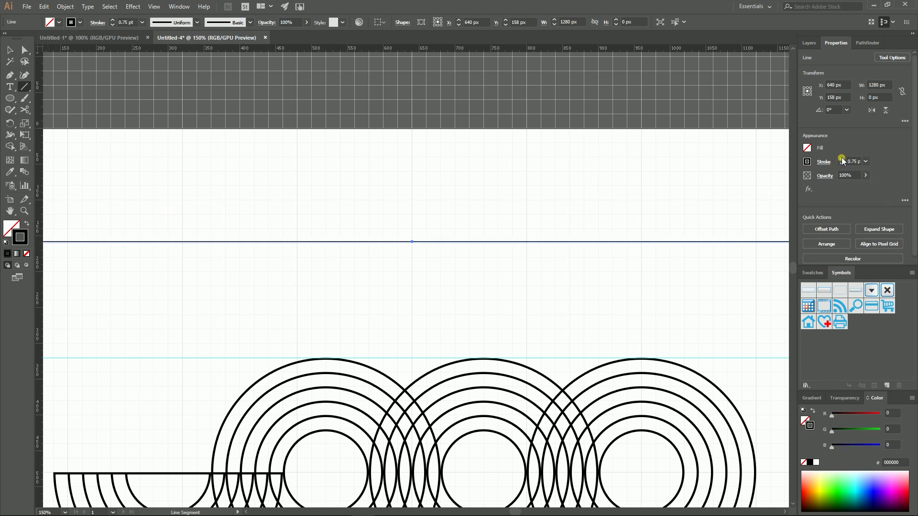
click(842, 159)
click(841, 159)
click(841, 159)
click(842, 159)
click(841, 159)
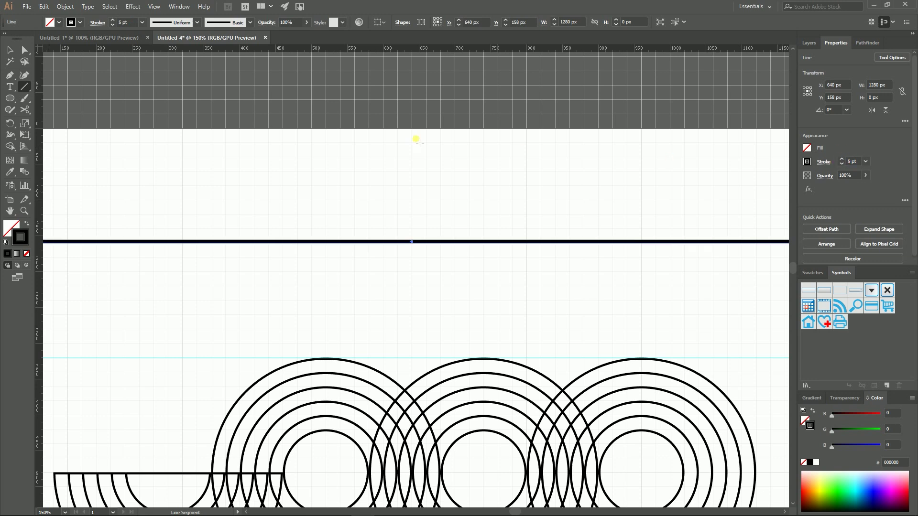
- Copy the line straight down below the circles
key(ctrl+minus)
key(ctrl+minus)
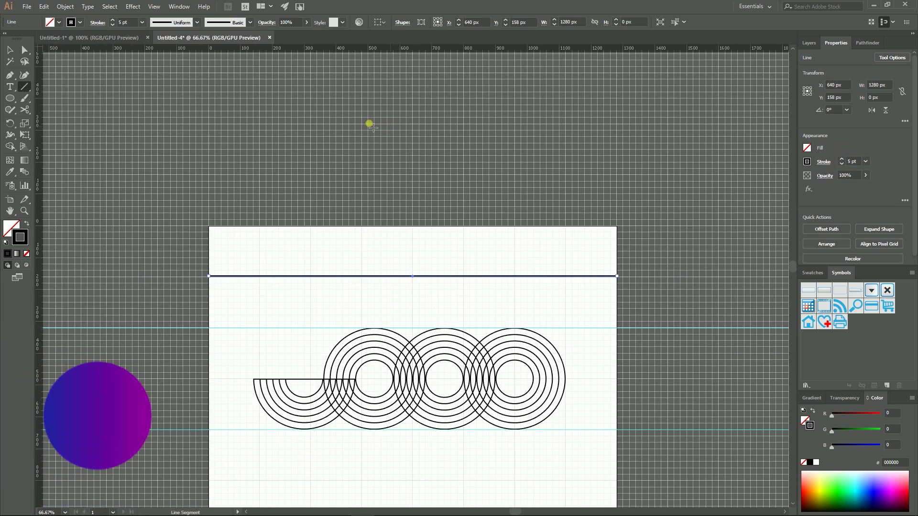
key(v)
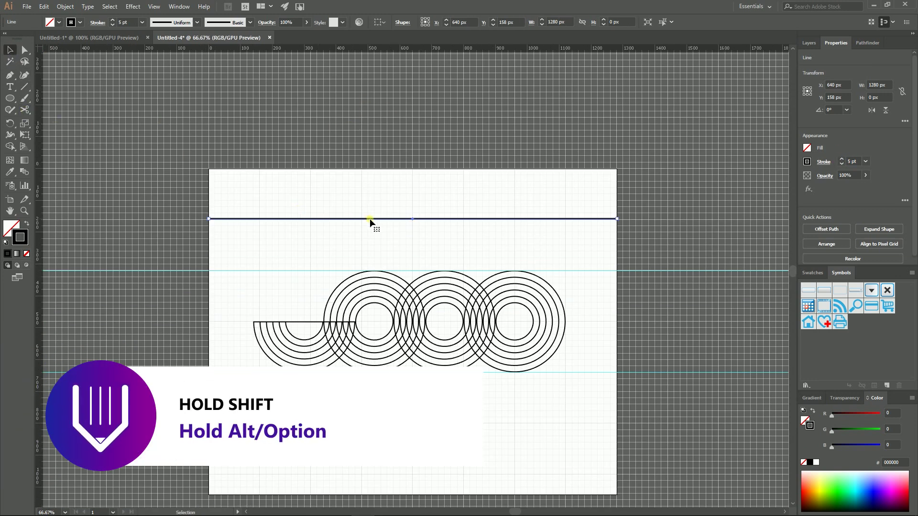
drag(369, 218, 351, 424)
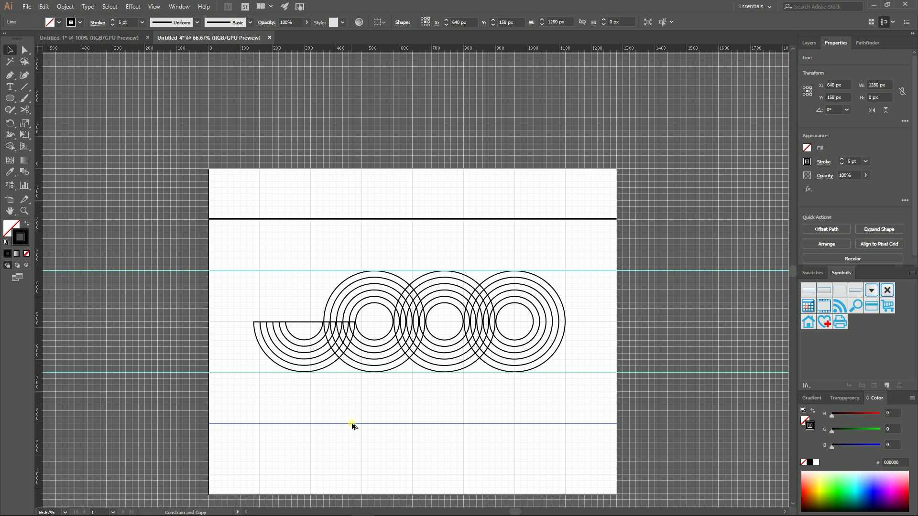
- Place the bottom line, then draw a vertical line under the top line at Y 320 px
drag(351, 424, 351, 423)
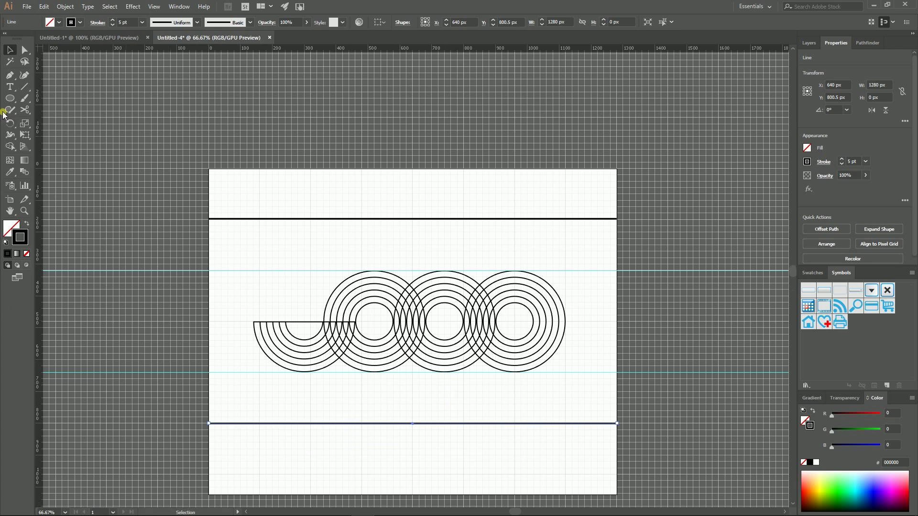
drag(24, 87, 59, 89)
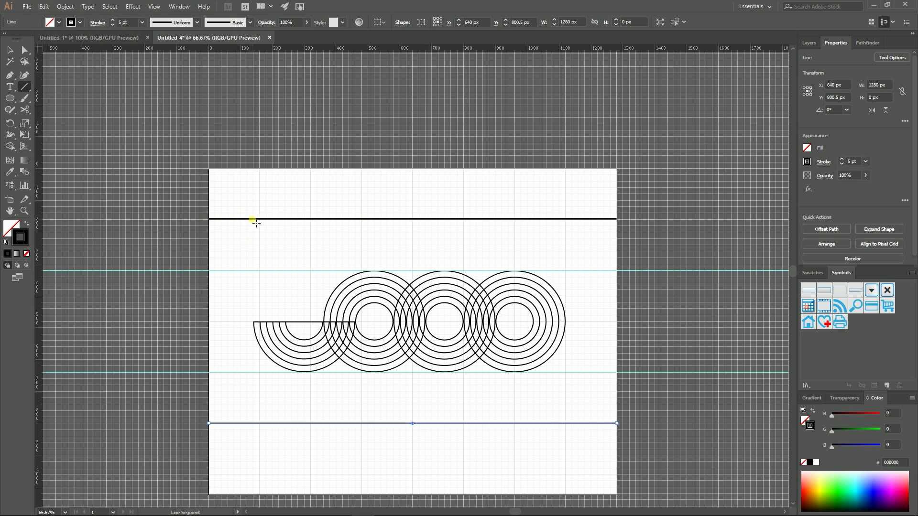
drag(253, 219, 253, 321)
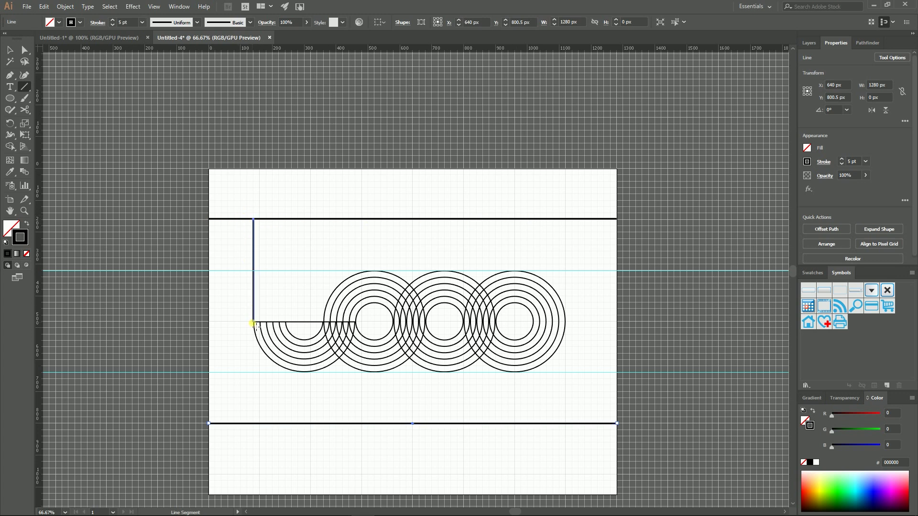
click(844, 96)
text(3)
key(Return)
key(v)
- Select the vertical line's bottom anchor point with Direct Selection
key(a)
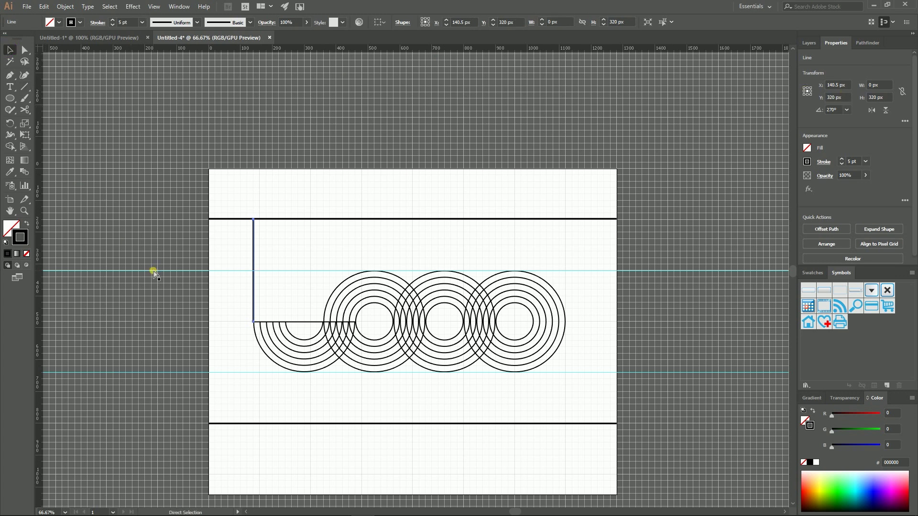
key(ctrl+equal)
key(ctrl+equal)
key(ctrl+equal)
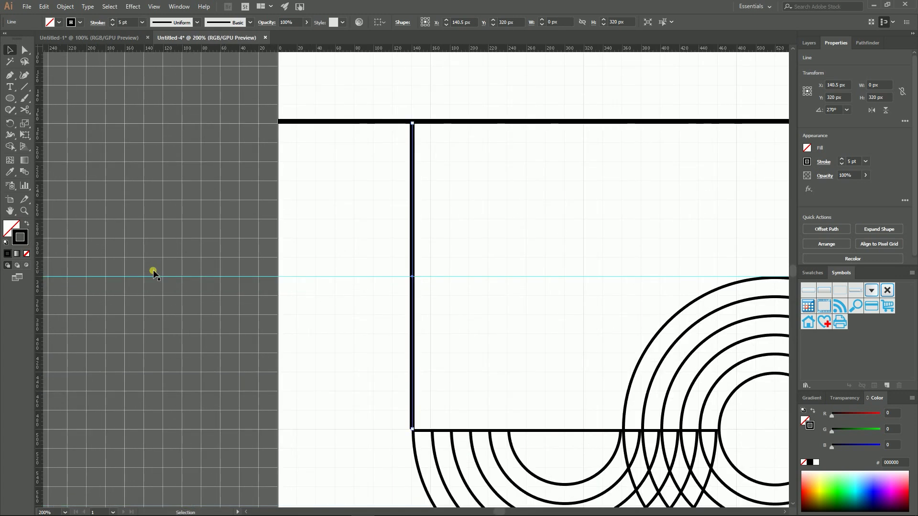
click(23, 52)
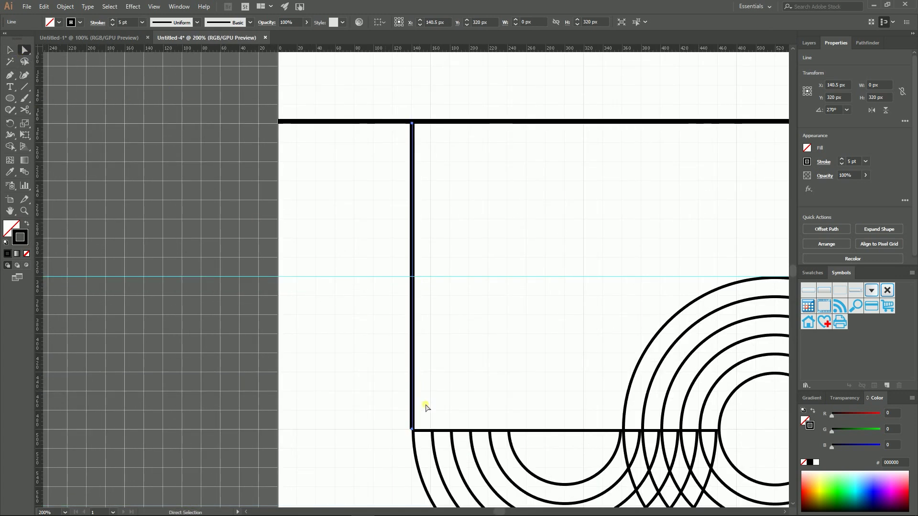
click(412, 429)
- Extend the vertical line's bottom end down to Y 540
key(shift+Down)
key(shift+Down)
key(shift+Down)
key(shift+Down)
key(shift+Down)
key(shift+Down)
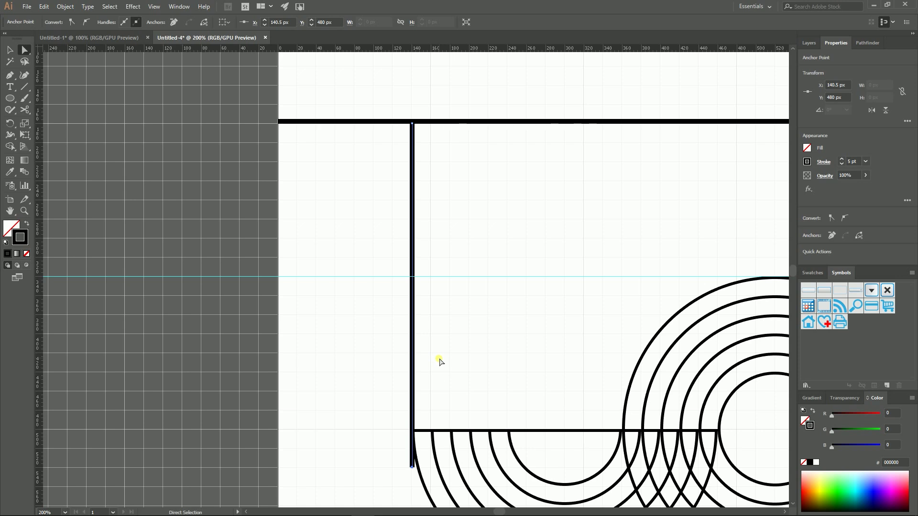
click(10, 50)
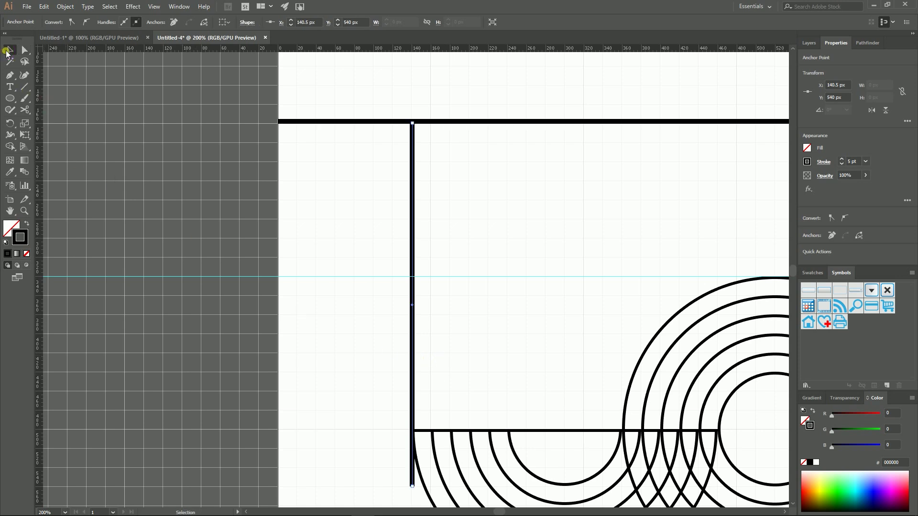
scroll(234, 207, down, 2)
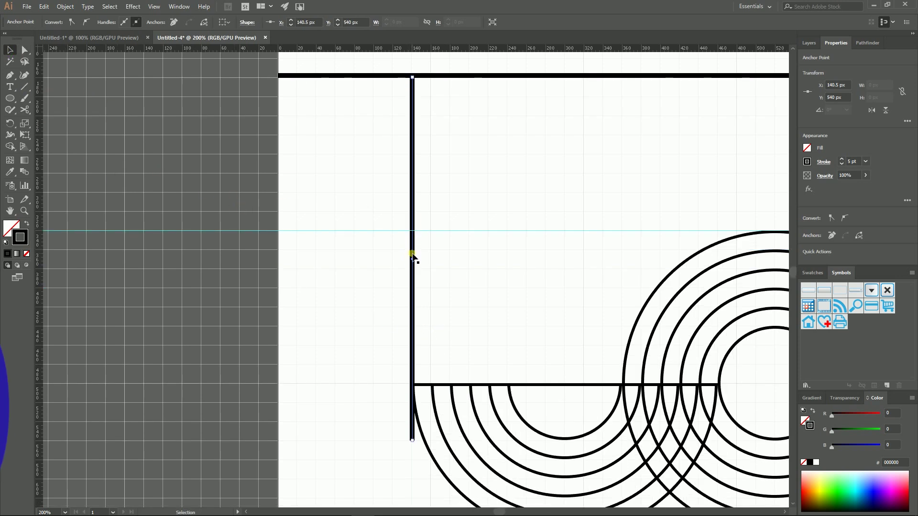
- Copy the line 20 px right and repeat until six evenly spaced stem lines drop from the top bar
drag(412, 258, 428, 257)
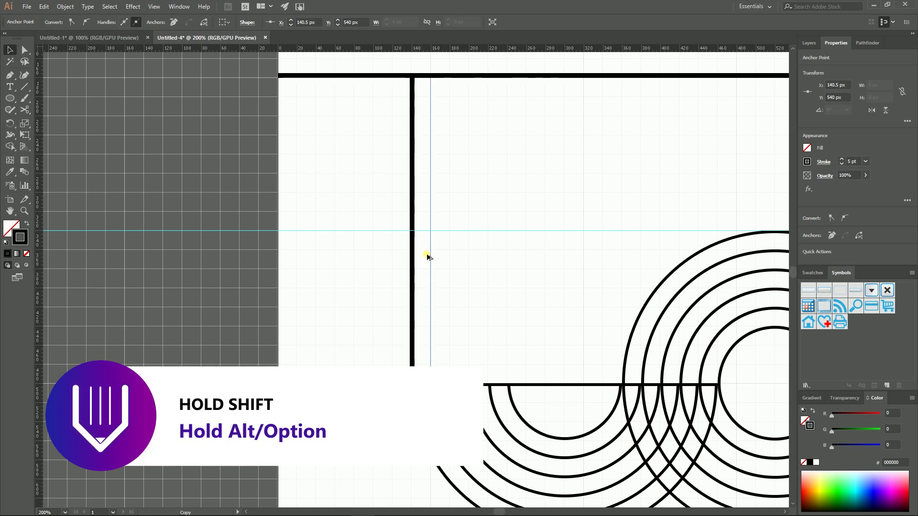
drag(428, 257, 429, 257)
scroll(480, 201, down, 1)
key(ctrl+d)
key(ctrl+d)
key(ctrl+d)
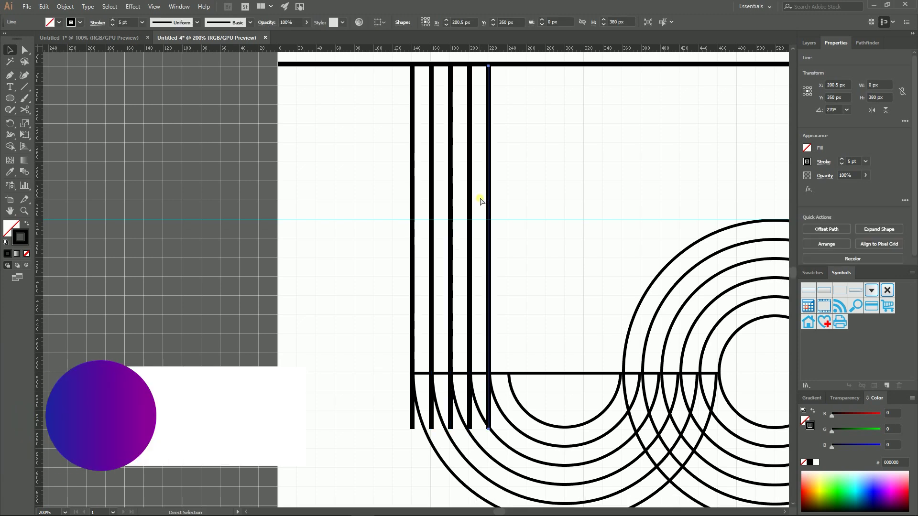
key(ctrl+d)
click(560, 166)
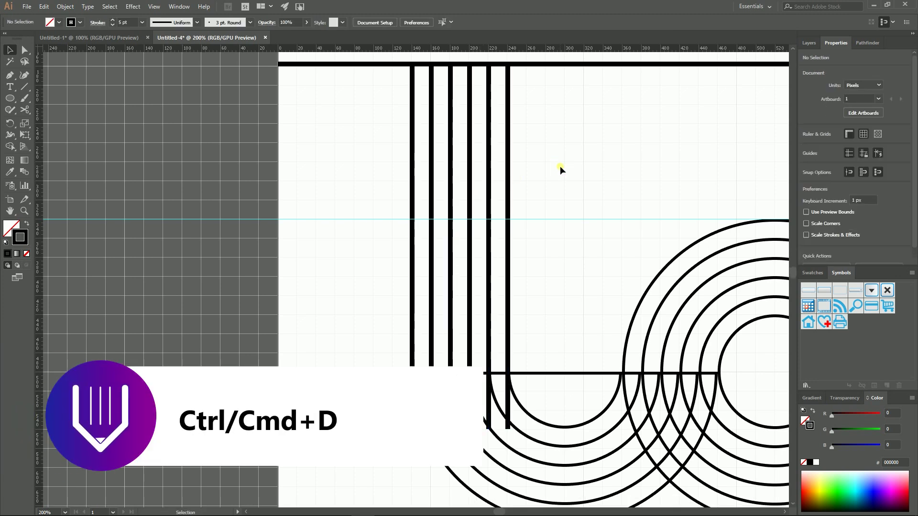
key(ctrl+minus)
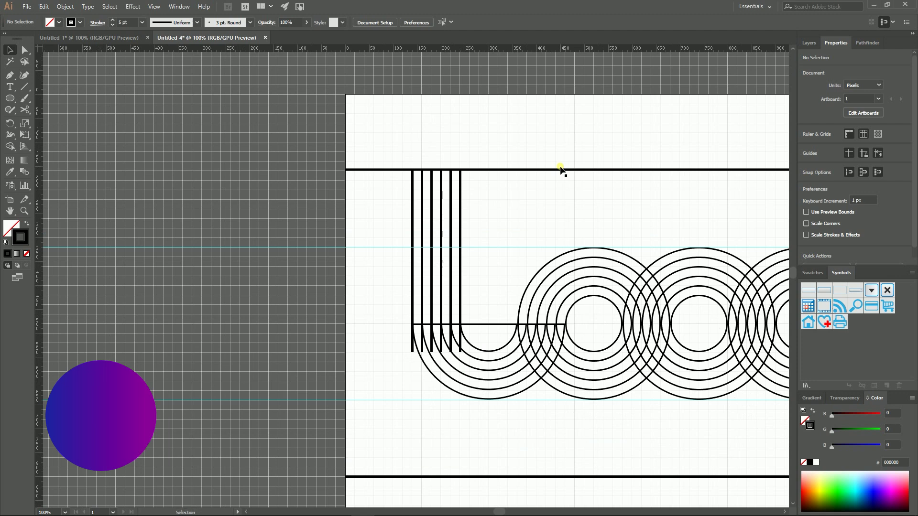
drag(628, 193, 389, 181)
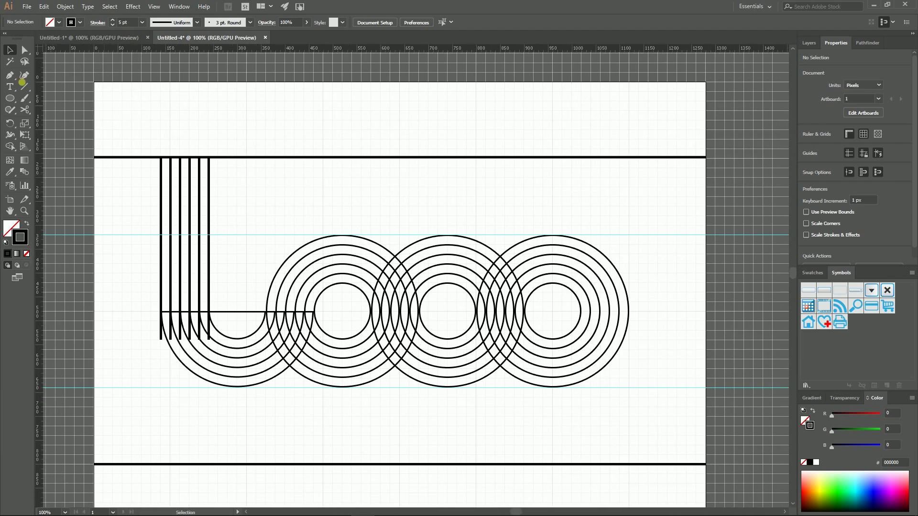
click(22, 85)
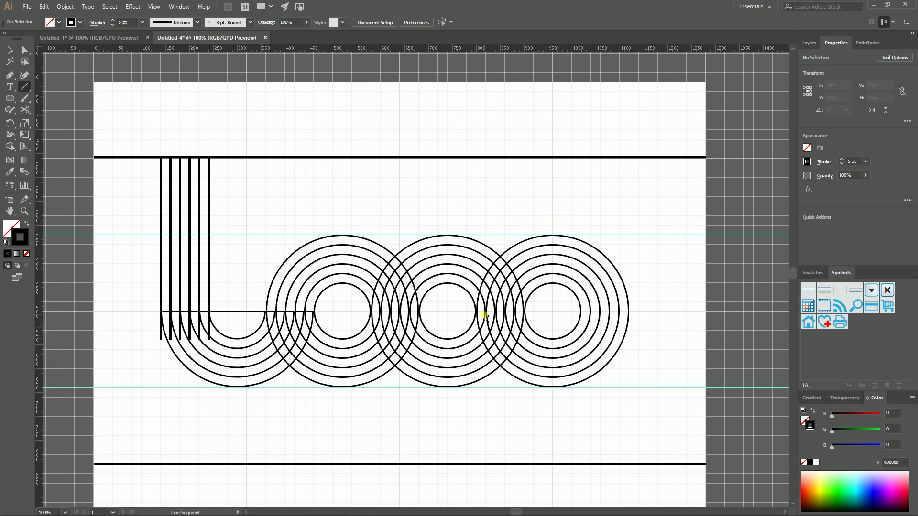
- Draw a vertical line from between the second and third rings down to the bottom bar
drag(478, 311, 477, 461)
drag(478, 473, 477, 474)
click(8, 51)
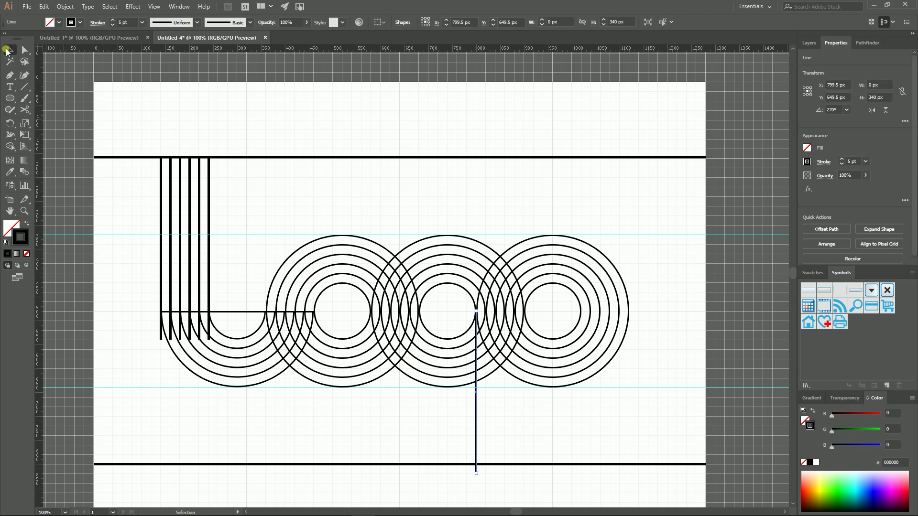
key(ctrl+plus)
key(ctrl+plus)
key(ctrl+plus)
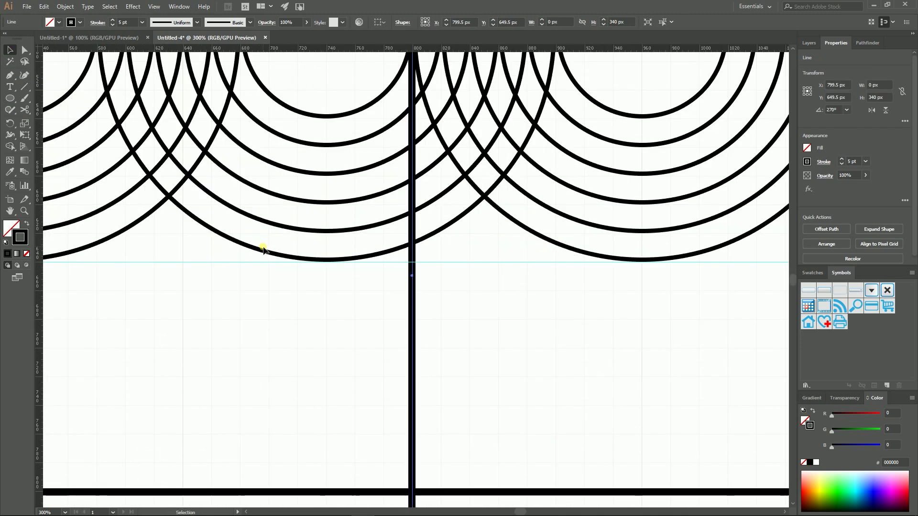
scroll(424, 211, up, 2)
scroll(424, 211, down, 2)
- Copy the line rightward twice, then delete the misplaced copies
drag(424, 217, 464, 321)
key(ctrl+d)
key(ctrl+d)
key(ctrl+d)
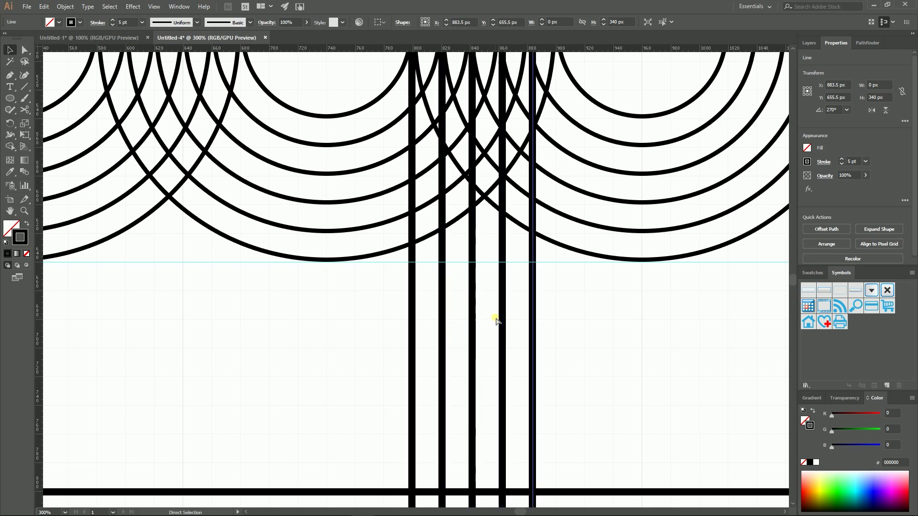
key(ctrl+d)
drag(597, 304, 429, 343)
key(Delete)
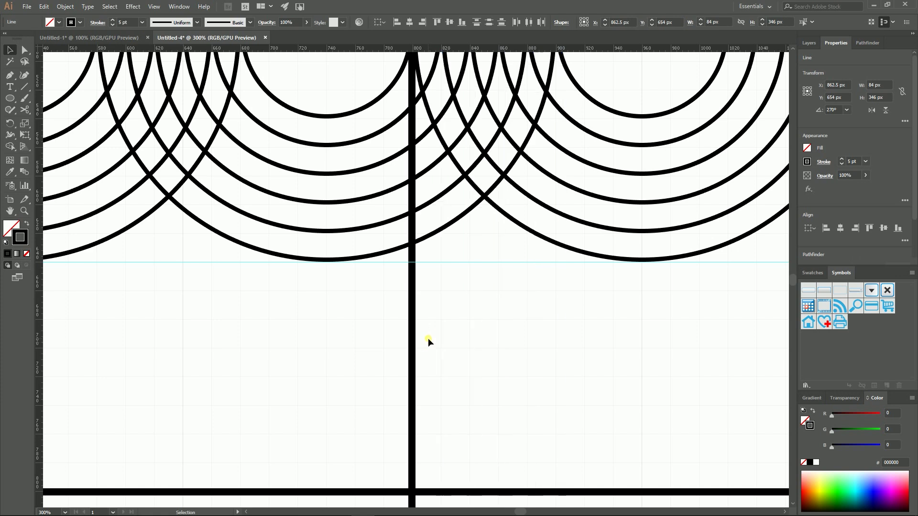
- Nudge the original line 20 px left and repeat the copy to finish the descender lines
click(412, 329)
key(shift+Left)
key(shift+Left)
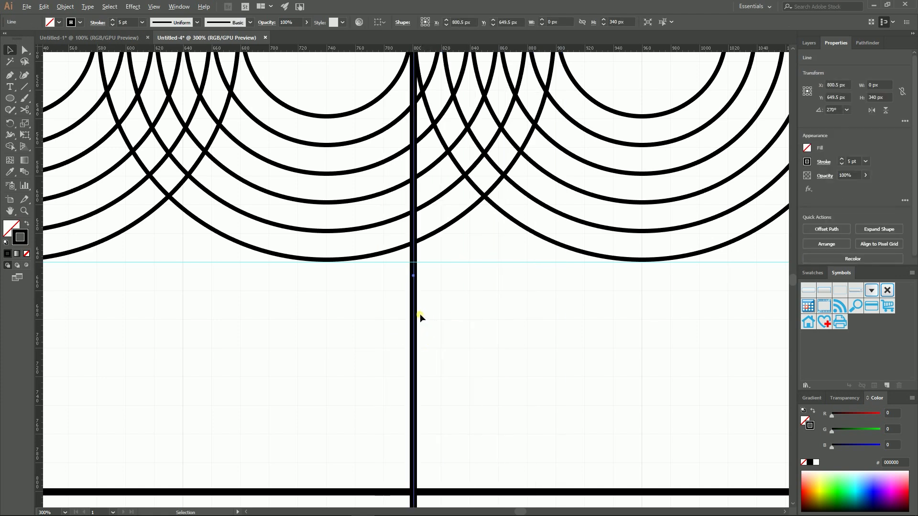
key(ctrl+d)
key(ctrl+d)
key(ctrl+d)
key(ctrl+d)
key(ctrl+d)
click(629, 296)
key(ctrl+1)
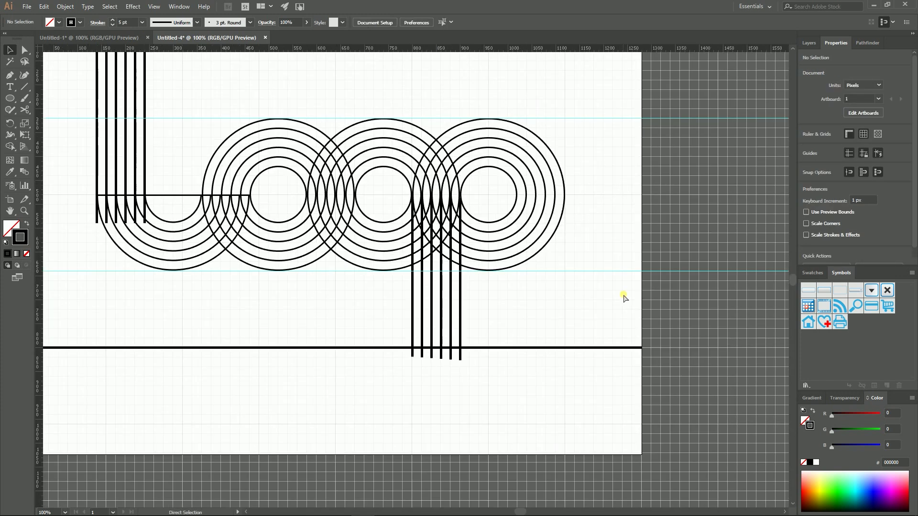
scroll(401, 286, up, 1)
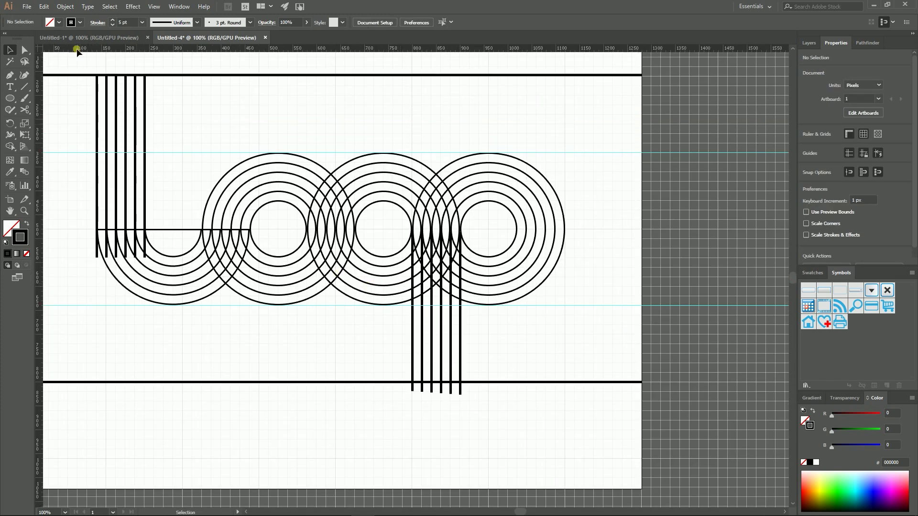
- Select all artwork except the guides and begin Shape Builder merging at the outer arc band
drag(73, 58, 262, 101)
click(270, 125)
key(ctrl+a)
drag(269, 107, 399, 109)
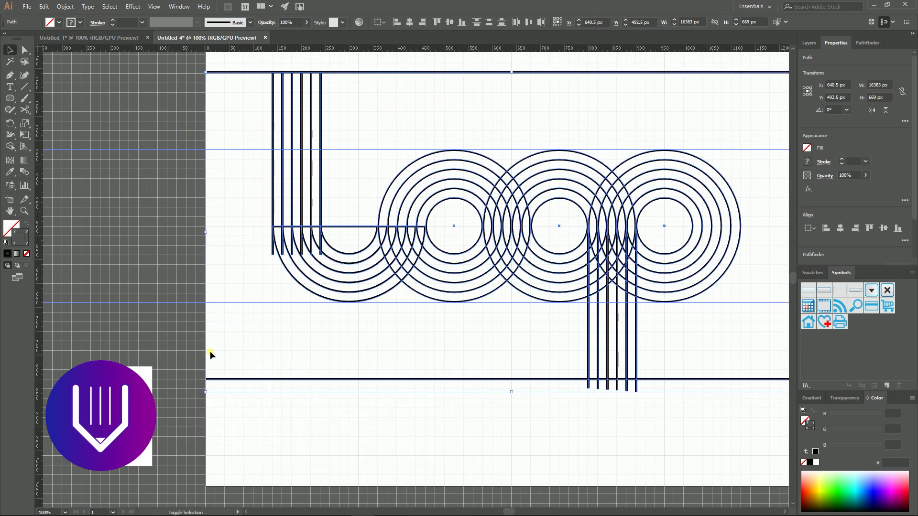
key(ctrl+alt+semicolon)
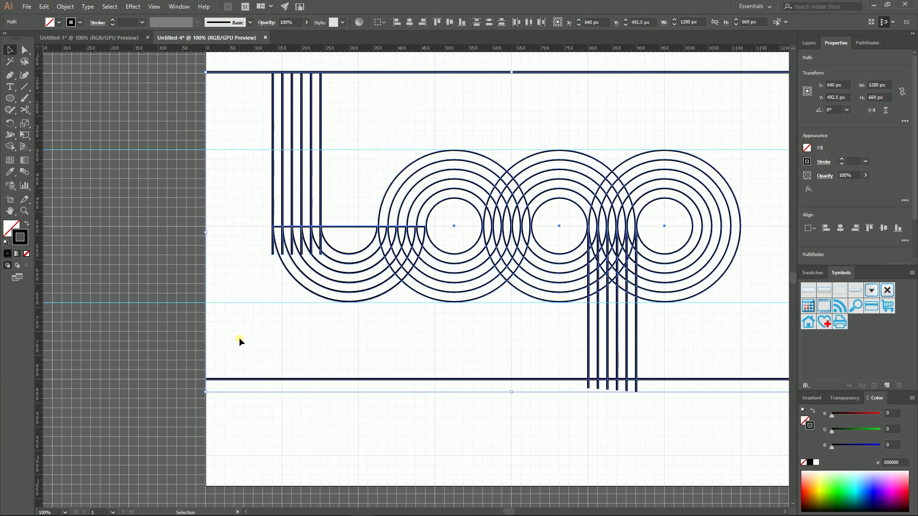
click(10, 146)
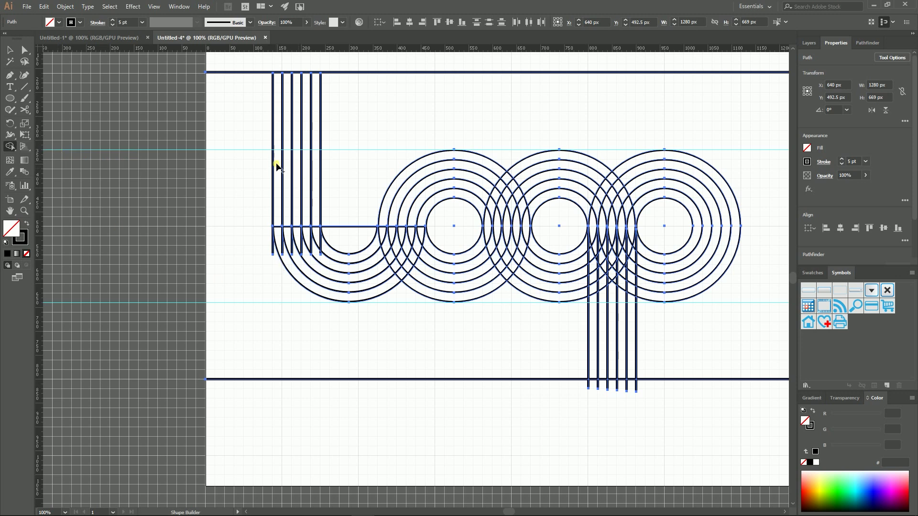
click(277, 241)
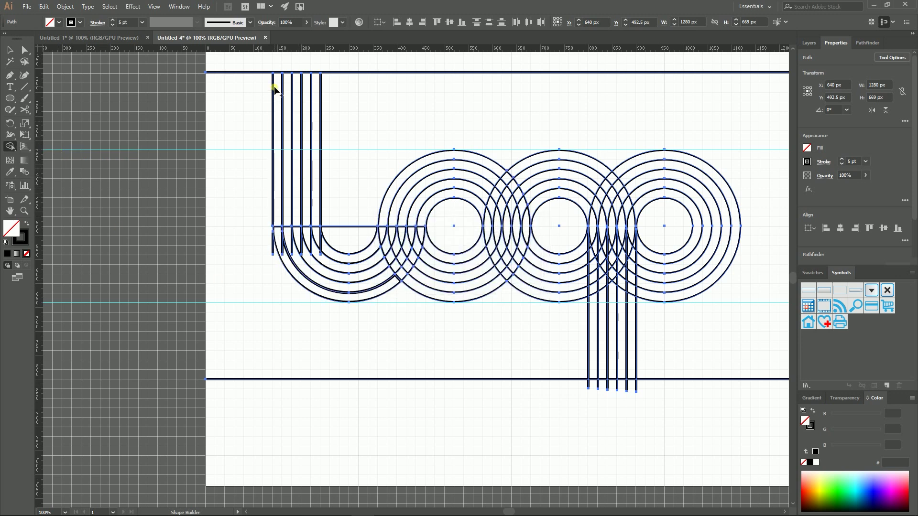
- Merge the outer arc with the leftmost strip, then move the six vertical strips' ends up 20 px
drag(275, 96, 279, 247)
click(24, 49)
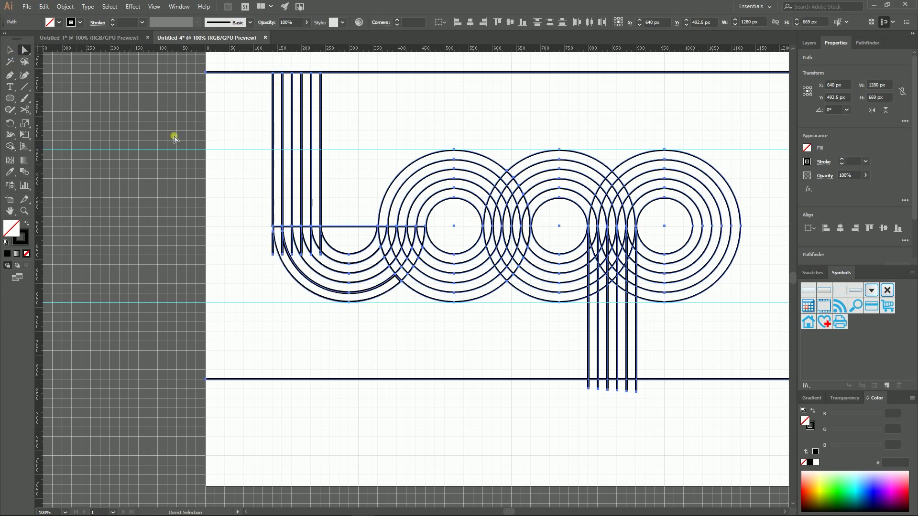
click(235, 119)
drag(236, 119, 353, 125)
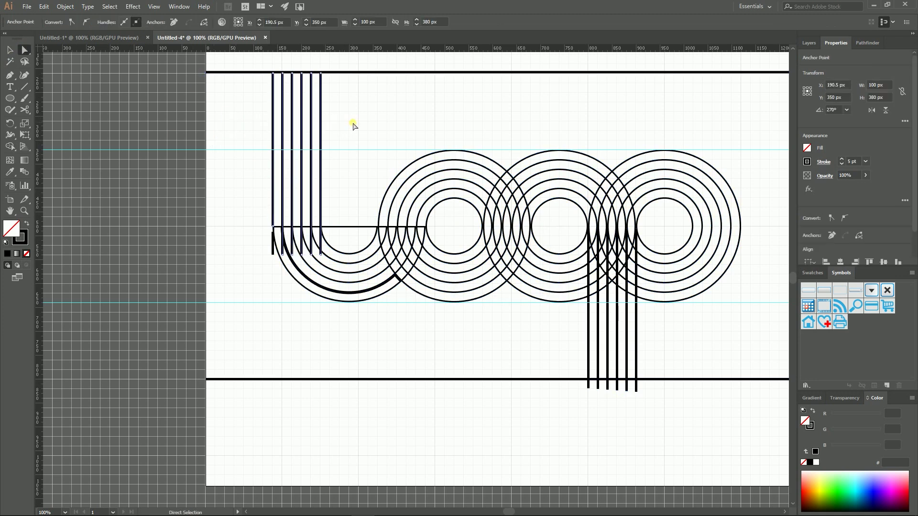
key(shift+Up)
key(shift+Up)
key(shift+Up)
key(shift+Up)
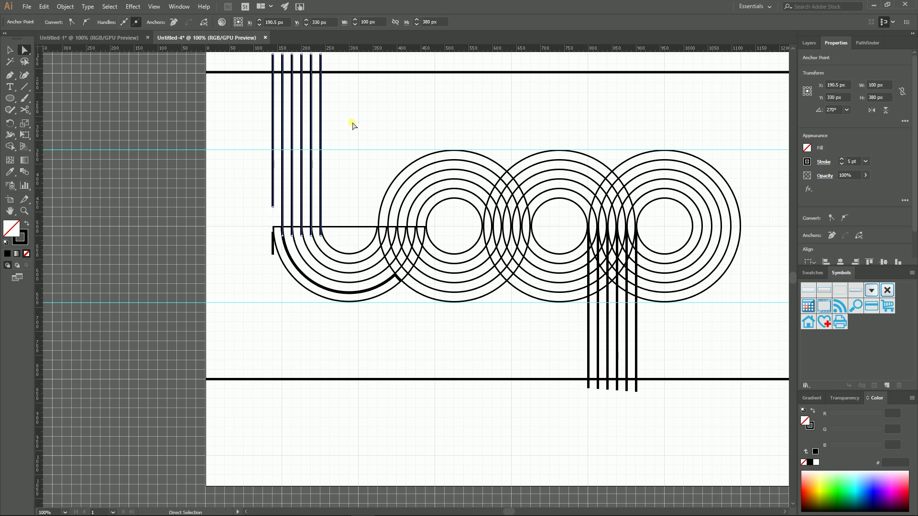
key(ctrl+z)
key(ctrl+z)
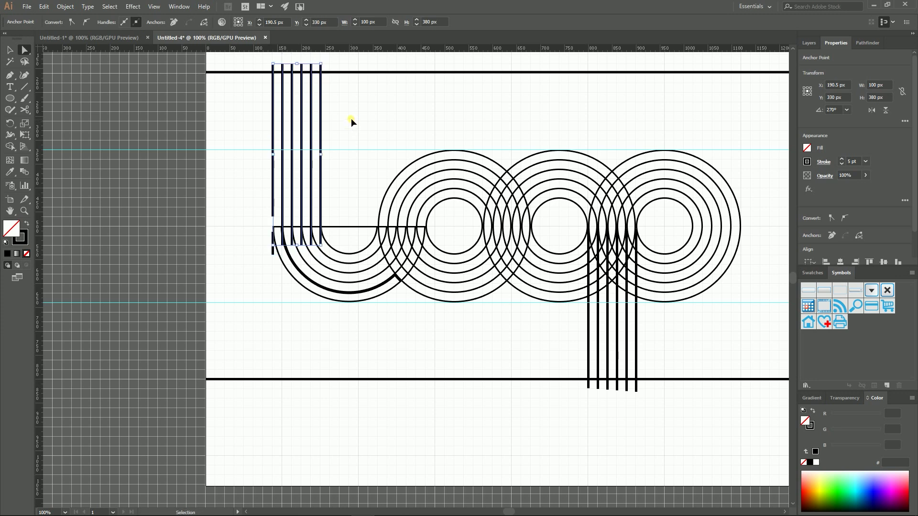
key(ctrl+z)
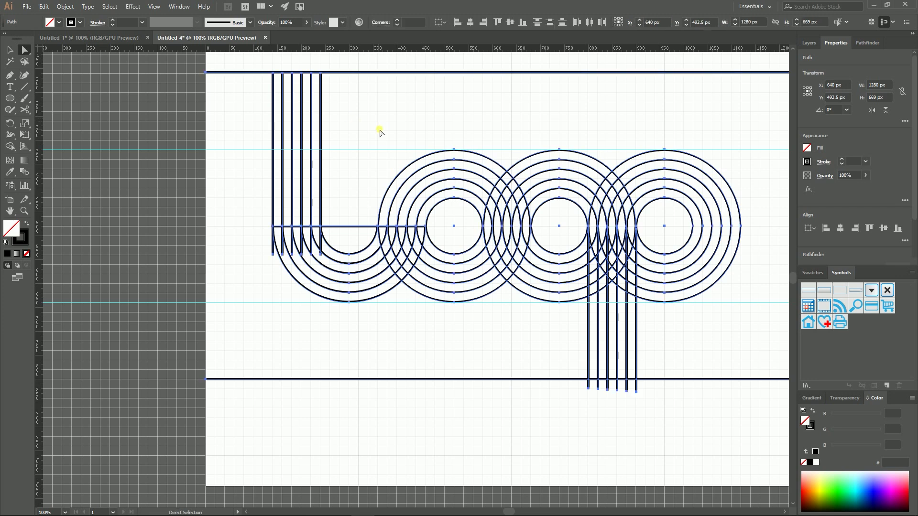
click(239, 112)
drag(239, 113, 369, 122)
key(shift+Up)
key(shift+Up)
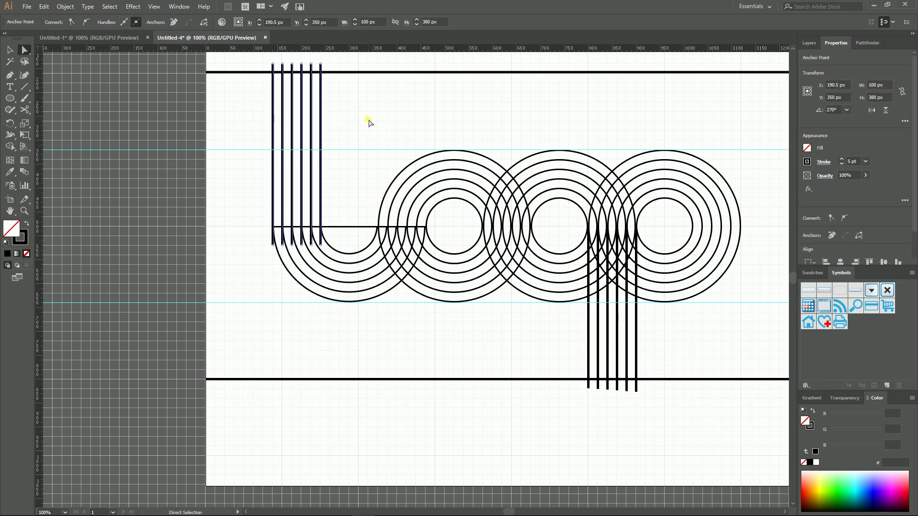
- Select all artwork and merge the left vertical strip with the lower arc
click(10, 50)
click(232, 158)
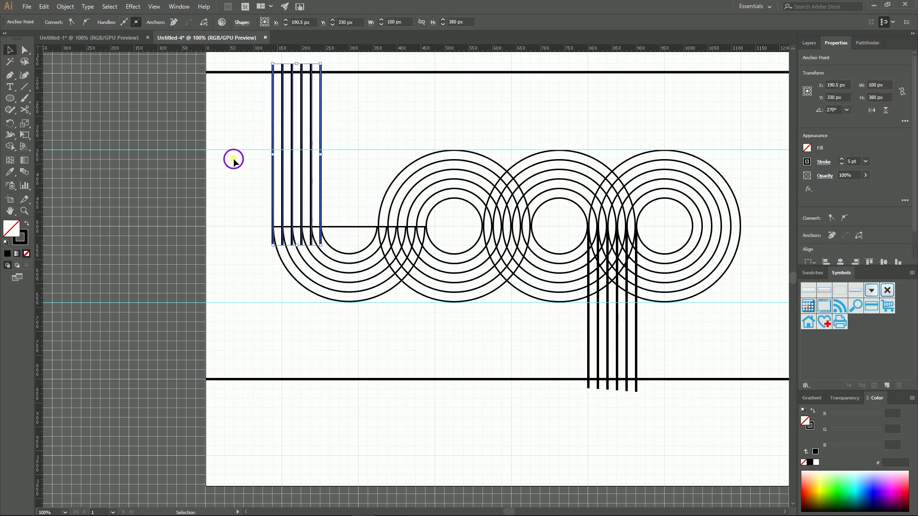
key(ctrl+a)
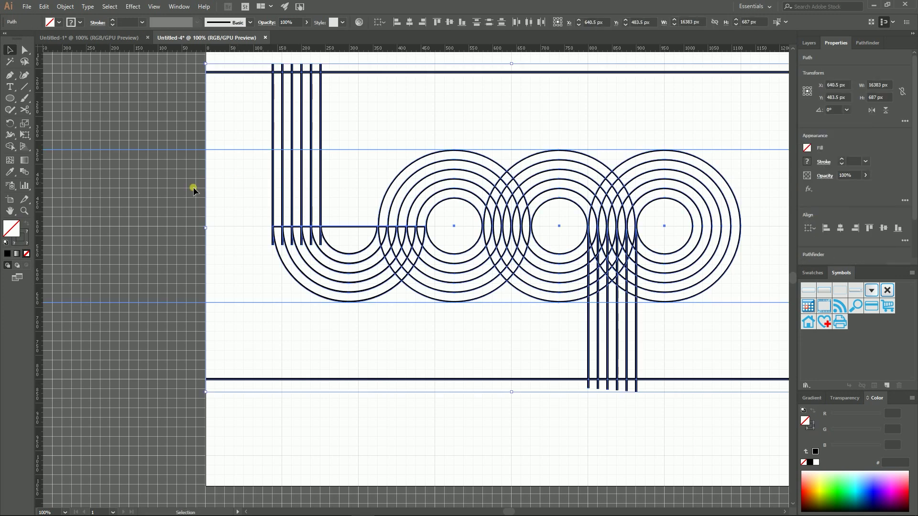
click(10, 146)
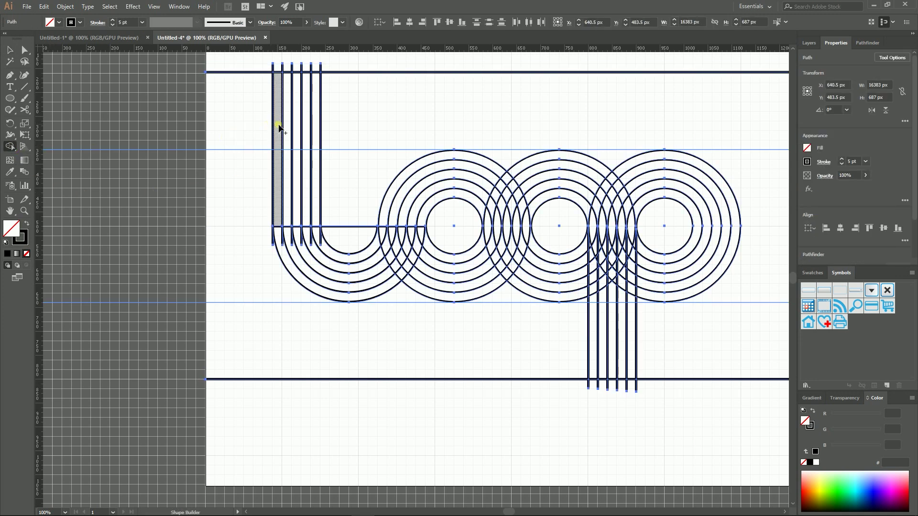
drag(274, 201, 277, 241)
- Marquee-select only the loop line art, leaving out the guides, with Shape Builder ready
scroll(370, 98, up, 1)
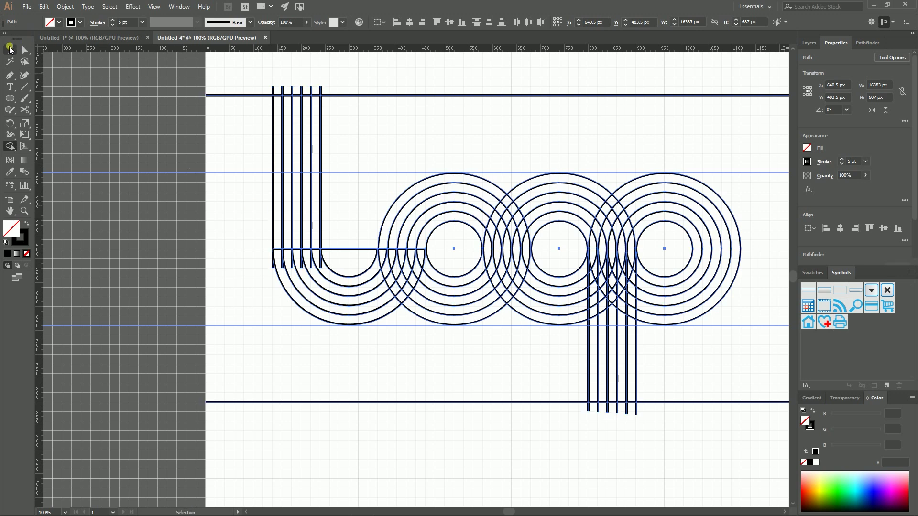
key(v)
shift+drag(175, 321, 191, 375)
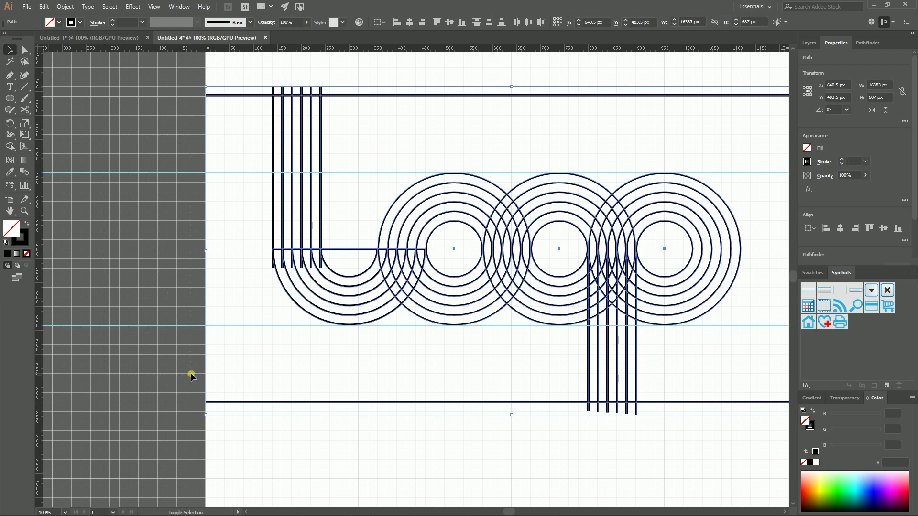
drag(10, 146, 67, 151)
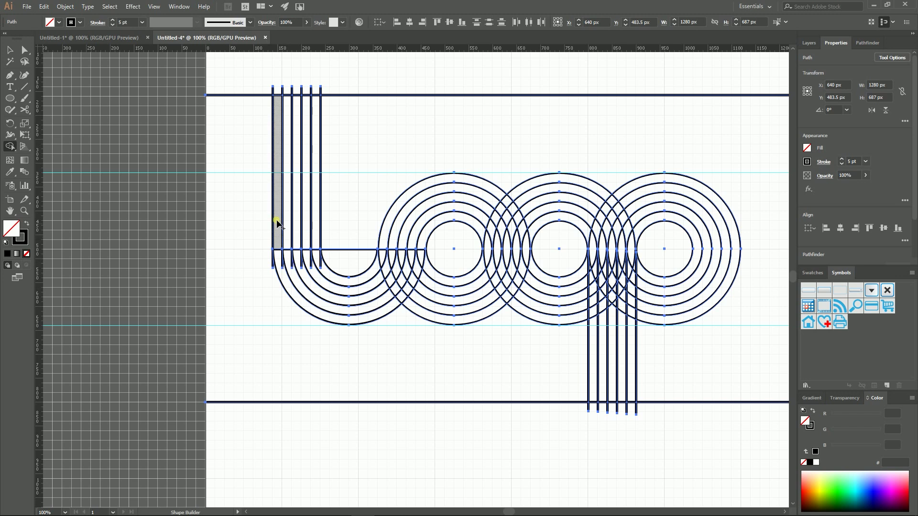
- Merge the L's outer band through each circle into the third ring, filling the notch near it
mouse_move(277, 221)
mouse_down()
mouse_move(278, 266)
mouse_move(335, 310)
mouse_up()
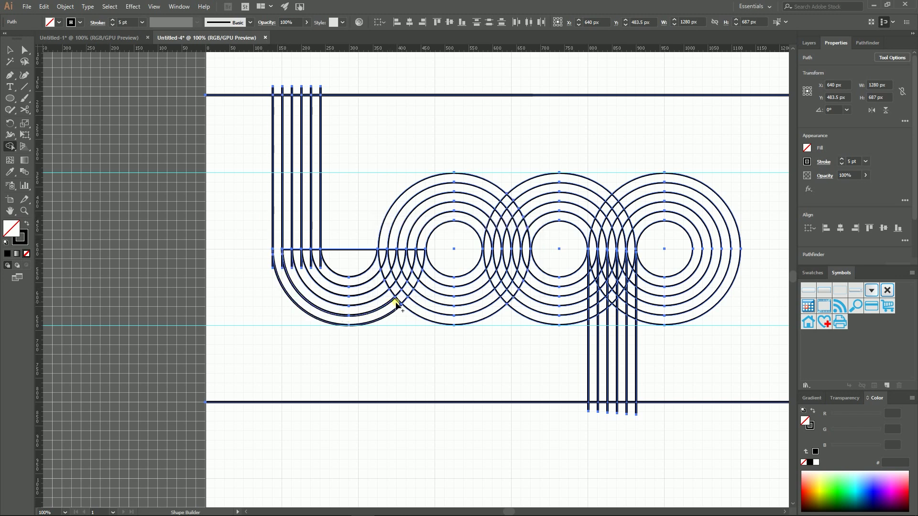
drag(395, 306, 423, 253)
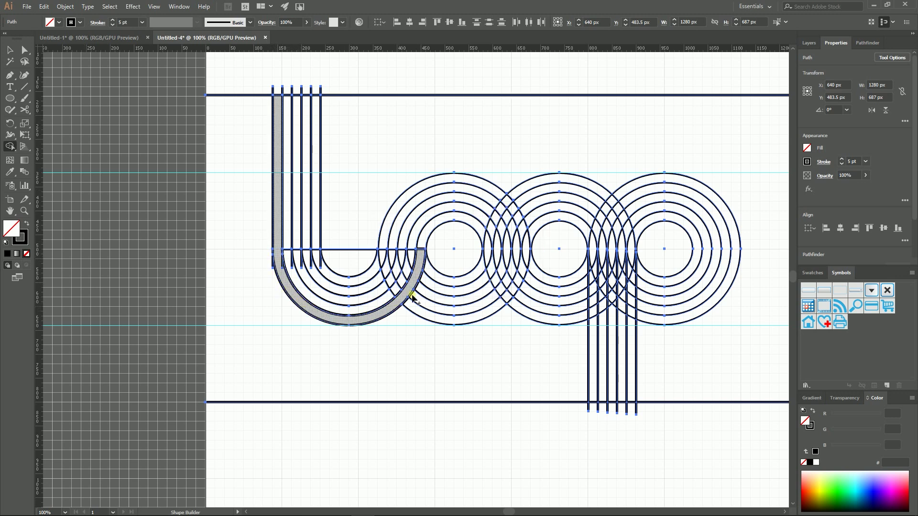
drag(418, 254, 421, 250)
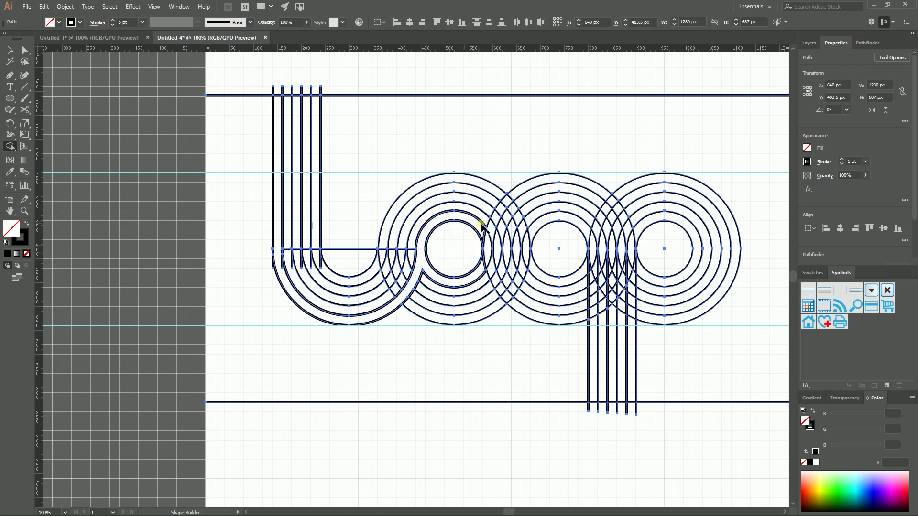
mouse_move(483, 226)
mouse_down()
mouse_move(509, 303)
mouse_move(591, 315)
mouse_move(612, 297)
mouse_move(643, 235)
mouse_up()
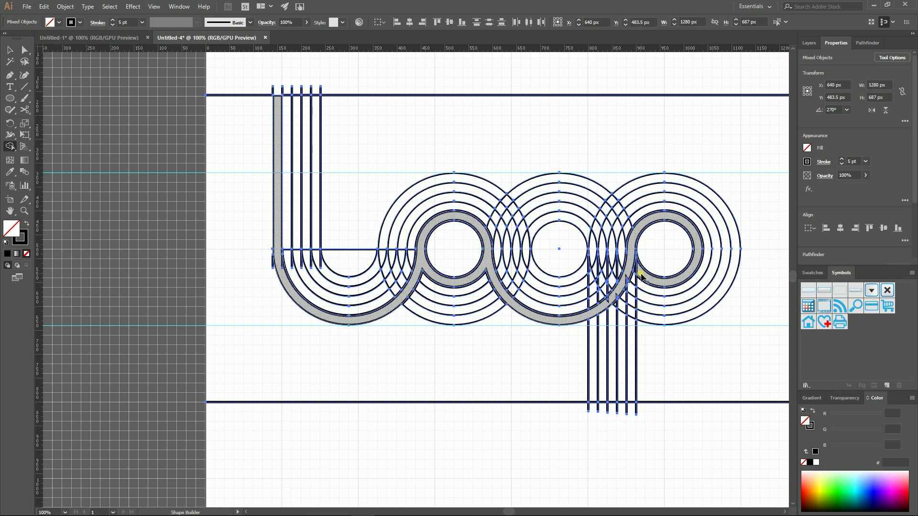
scroll(640, 275, up, 3)
scroll(414, 357, right, 5)
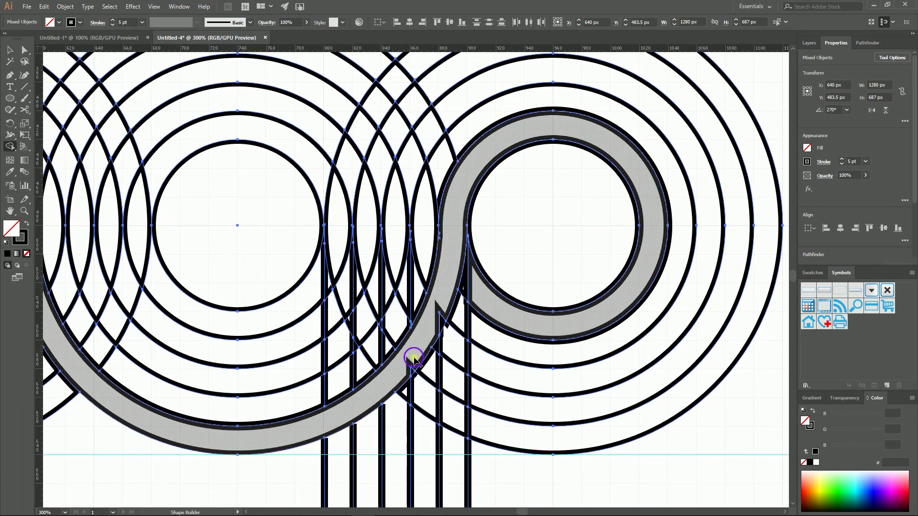
drag(446, 323, 473, 292)
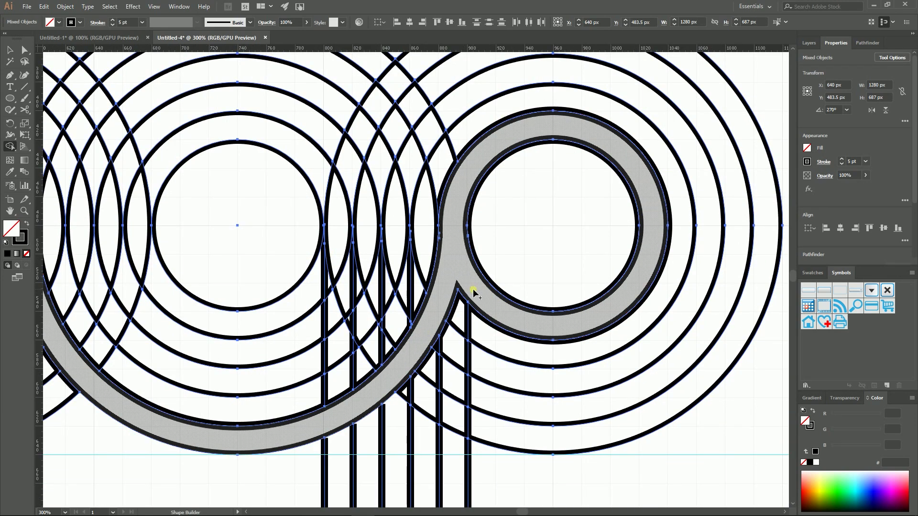
- Merge the L's next two bands down into the curve
key(ctrl+1)
mouse_move(187, 123)
mouse_down()
mouse_move(286, 334)
mouse_move(307, 296)
mouse_move(385, 241)
mouse_move(411, 317)
mouse_move(487, 329)
mouse_move(523, 286)
mouse_move(598, 296)
mouse_move(533, 306)
mouse_move(499, 293)
mouse_move(509, 310)
mouse_up()
mouse_move(199, 246)
mouse_down()
mouse_move(268, 330)
mouse_move(287, 310)
mouse_move(296, 277)
mouse_move(389, 237)
mouse_move(379, 235)
mouse_move(409, 266)
mouse_move(416, 303)
mouse_move(484, 321)
mouse_move(509, 296)
mouse_move(495, 315)
mouse_up()
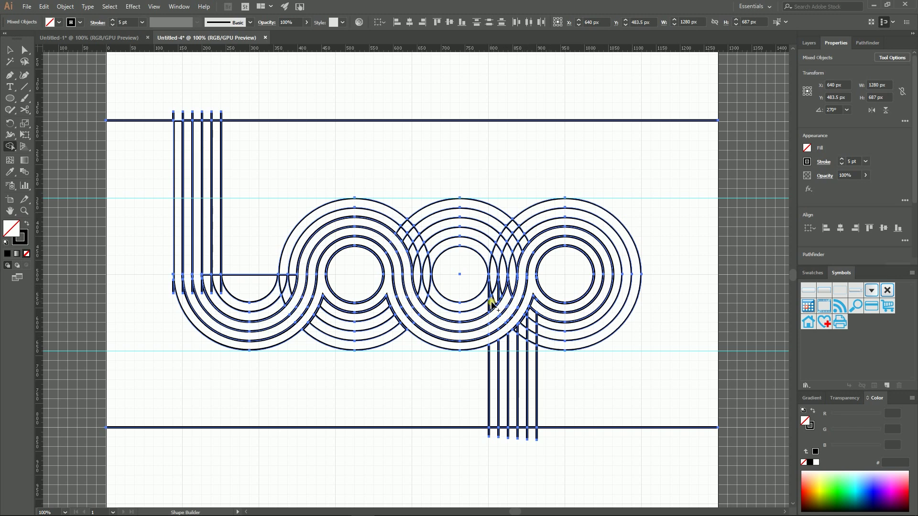
- Merge the right ring band with the left arch and the strip-and-bottom-curve band
mouse_move(493, 301)
mouse_down()
mouse_move(434, 309)
mouse_move(405, 237)
mouse_move(379, 222)
mouse_move(293, 286)
mouse_up()
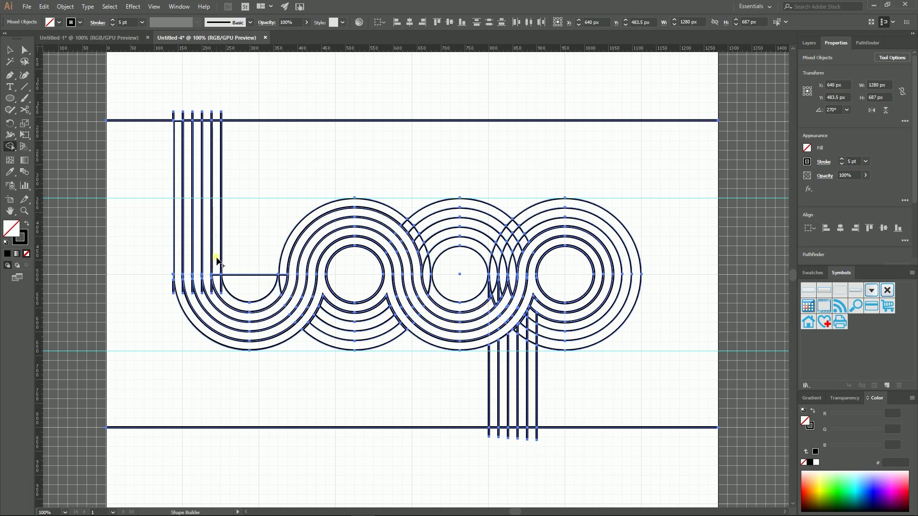
mouse_move(216, 271)
mouse_down()
mouse_move(235, 307)
mouse_move(276, 293)
mouse_move(315, 252)
mouse_move(402, 217)
mouse_move(437, 298)
mouse_move(492, 293)
mouse_up()
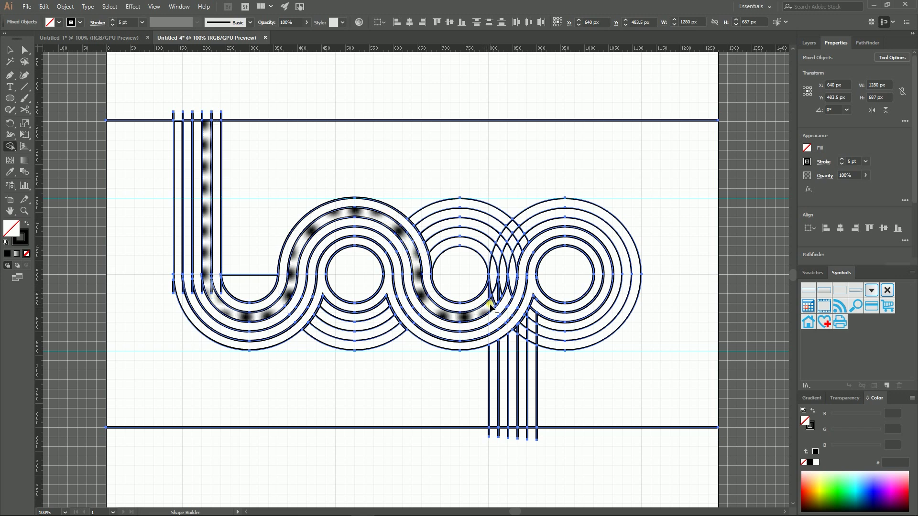
click(493, 293)
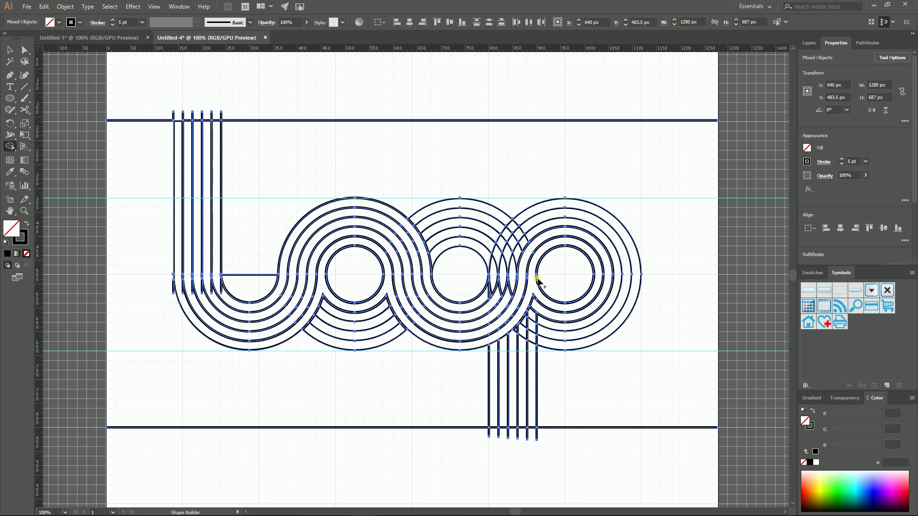
click(486, 287)
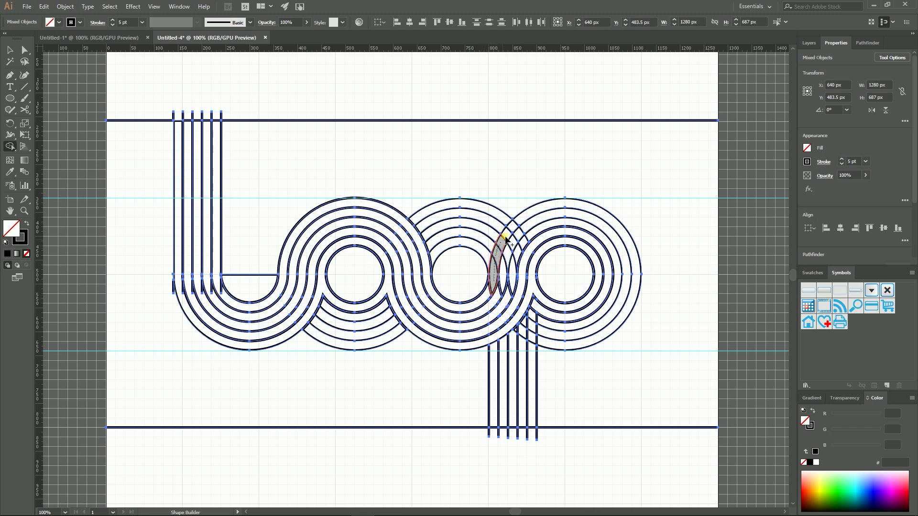
- Merge the lens and remaining pieces into the right ring band, plus the L-to-arc and middle ring bands
click(519, 224)
drag(503, 290, 526, 227)
mouse_move(545, 322)
mouse_down()
mouse_move(526, 323)
mouse_move(547, 345)
mouse_move(514, 329)
mouse_move(545, 310)
mouse_up()
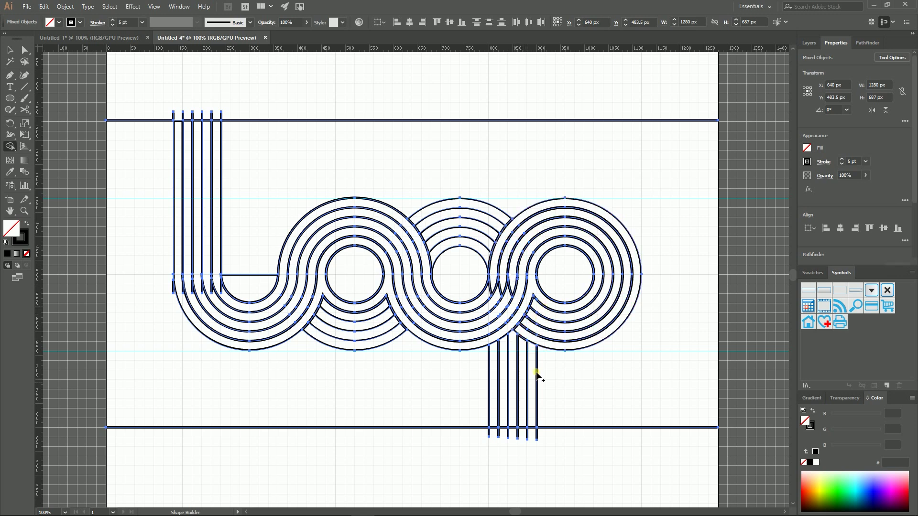
click(468, 313)
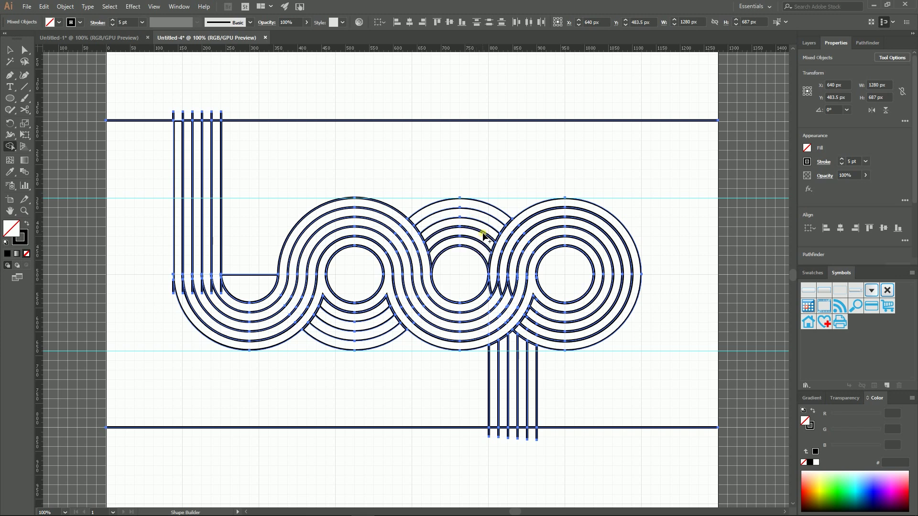
drag(483, 234, 481, 203)
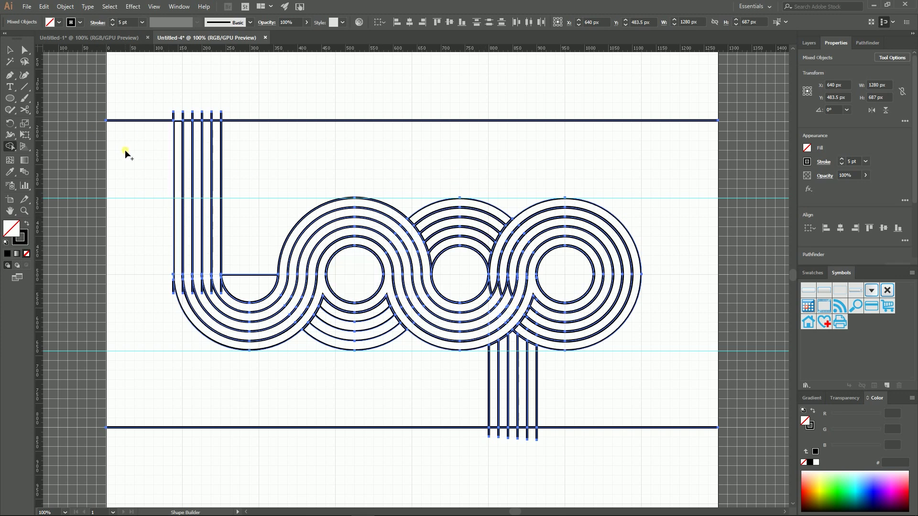
- Delete the two extra top lines beside the L
click(9, 50)
click(200, 87)
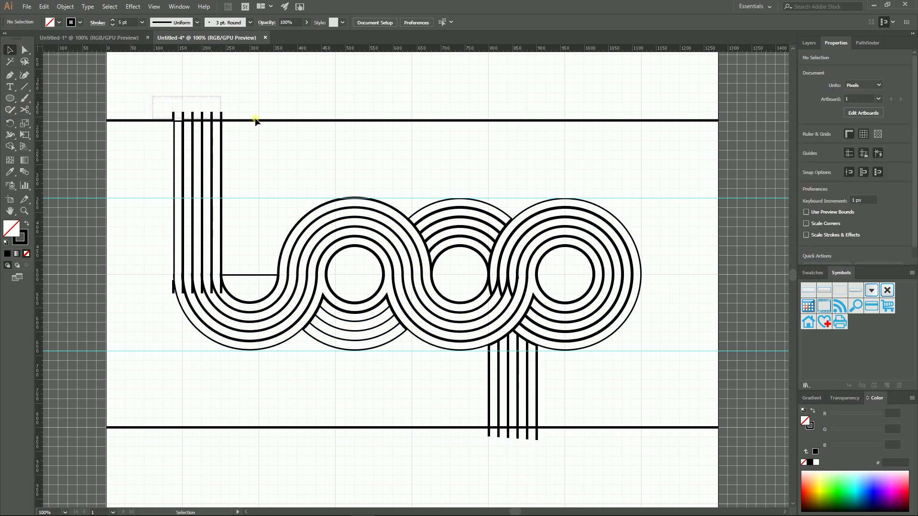
drag(254, 118, 280, 117)
key(Delete)
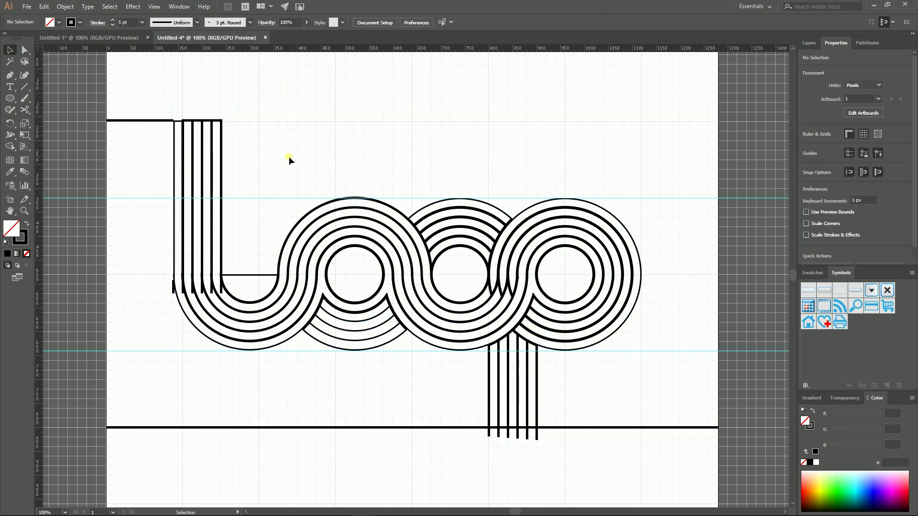
click(156, 120)
key(Delete)
- Delete the short stubs under the L's lower left
click(173, 290)
key(Delete)
click(184, 290)
key(Delete)
click(233, 289)
click(193, 292)
key(Delete)
click(212, 289)
key(Delete)
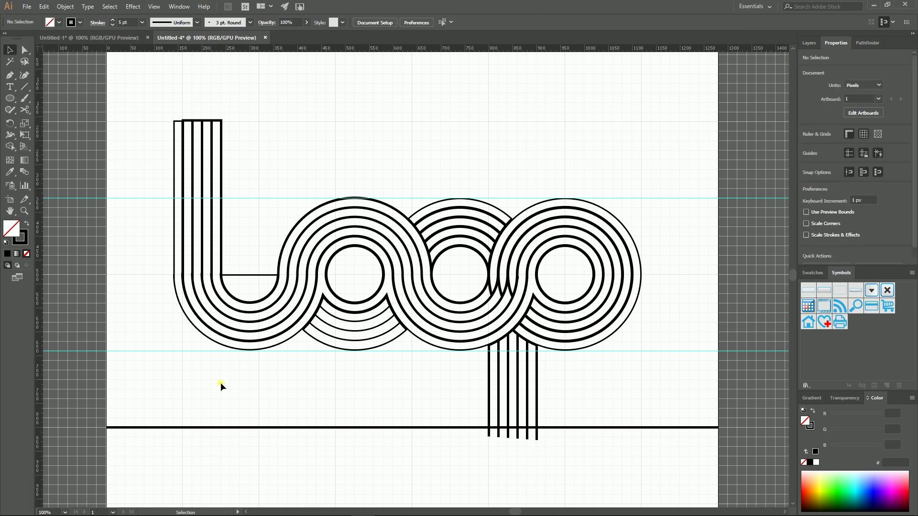
- Remove the bottom line pieces, the stem's overhanging ends and the short line inside the L
drag(220, 382, 288, 460)
key(Delete)
drag(556, 443, 563, 421)
key(Delete)
drag(486, 455, 555, 440)
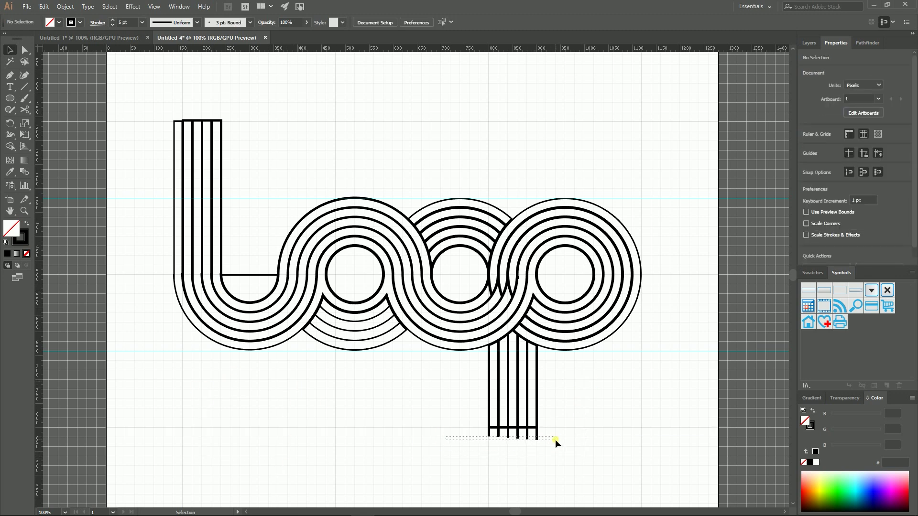
key(Delete)
drag(251, 231, 250, 293)
key(Delete)
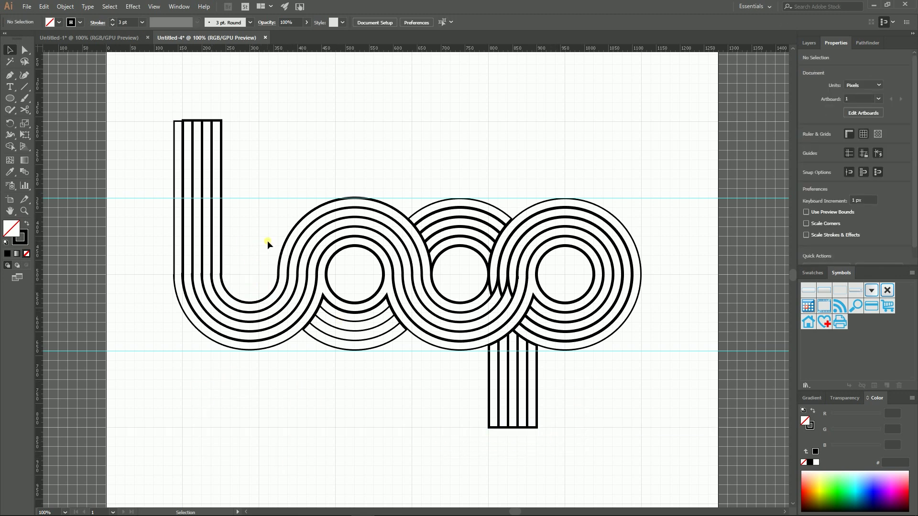
key(ctrl+minus)
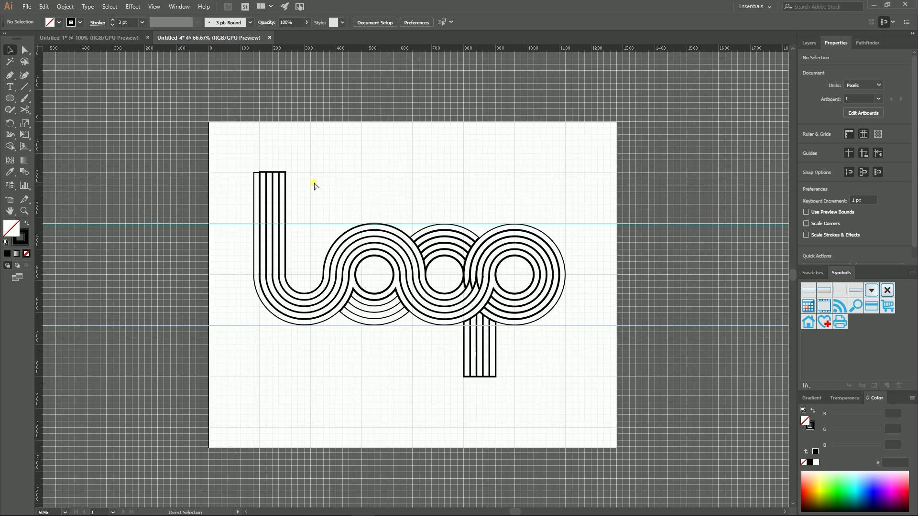
click(134, 224)
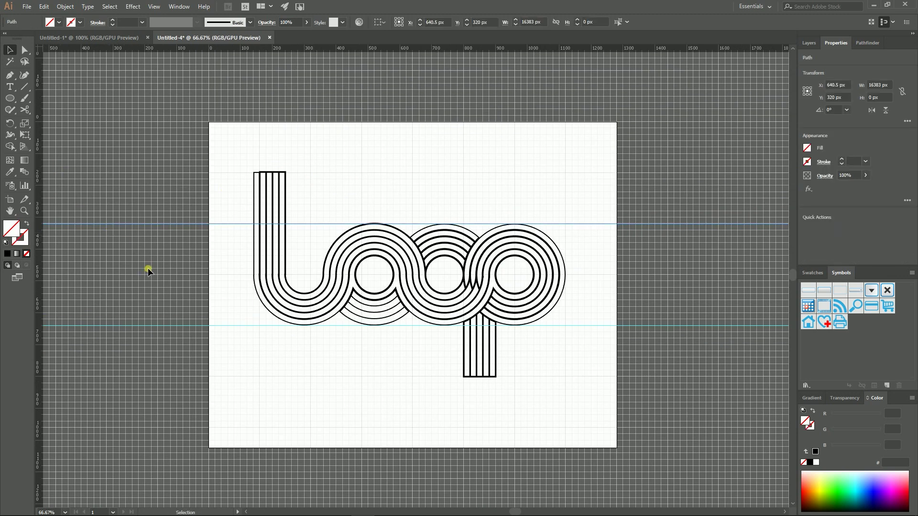
- Delete the top guide and select the whole loop artwork
key(Delete)
drag(182, 182, 586, 381)
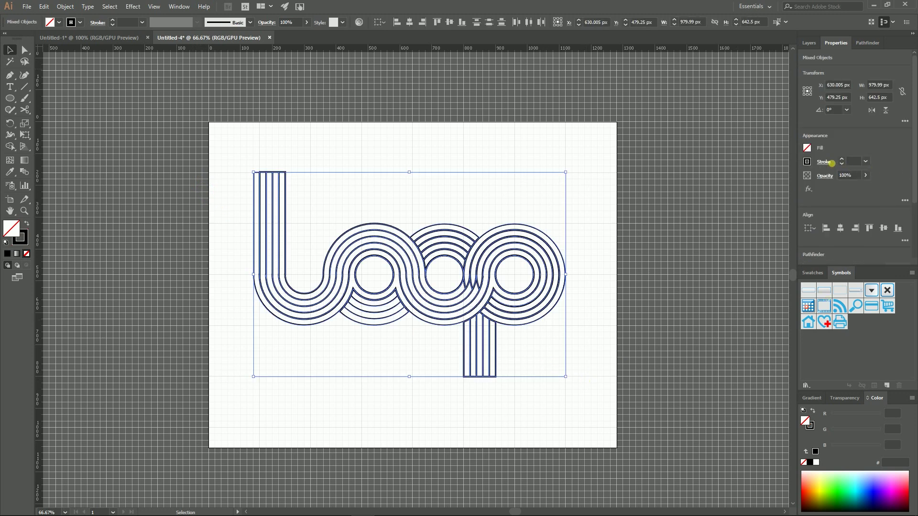
click(830, 163)
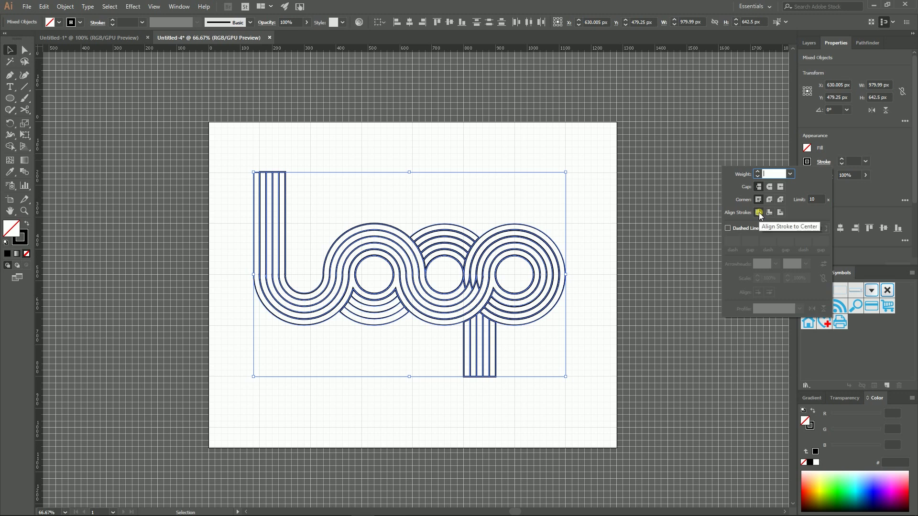
key(super+plus)
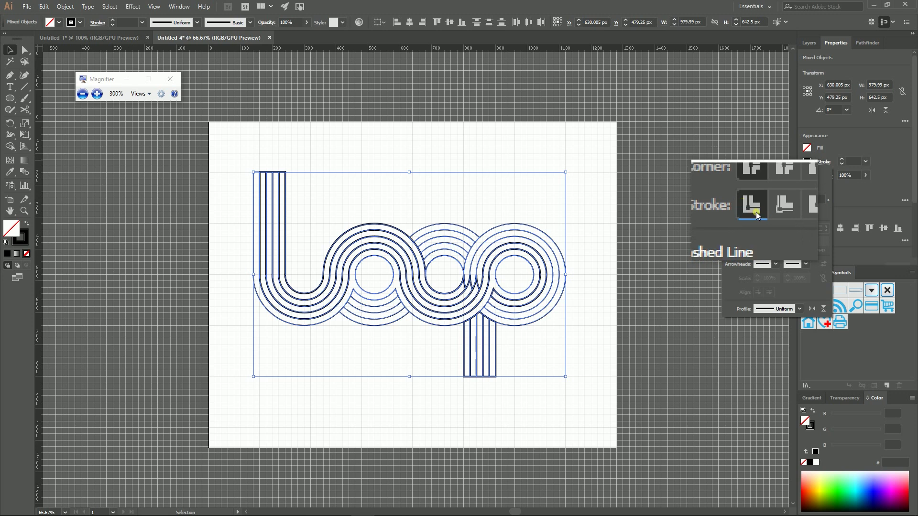
key(super+Escape)
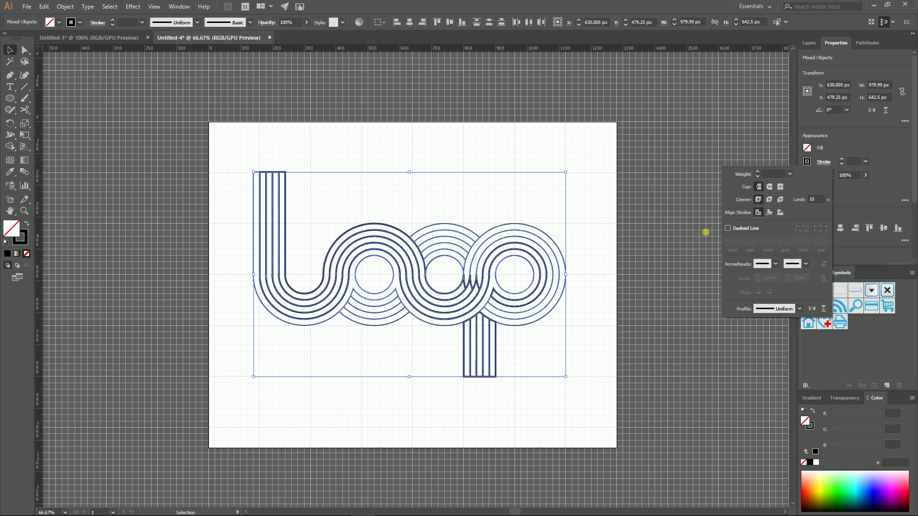
- Raise the artwork's stroke weight step by step from 0.25 pt to 7 pt
click(841, 162)
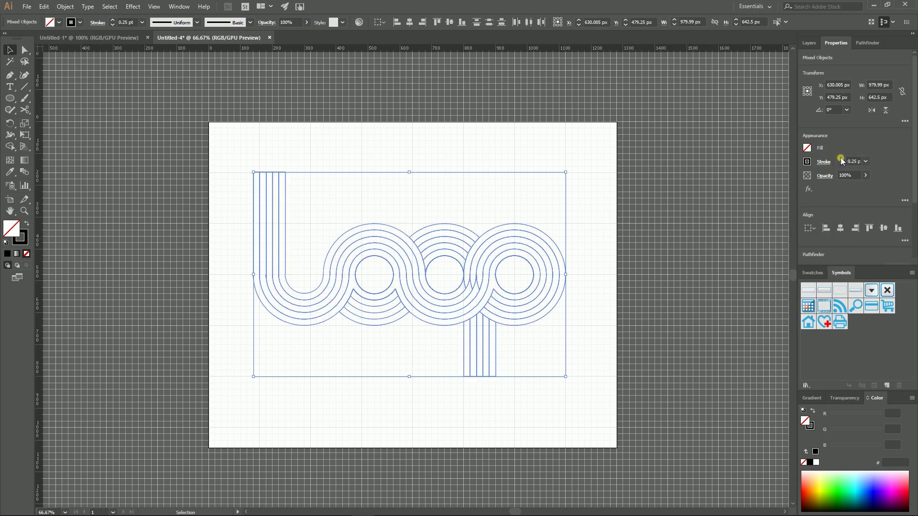
click(841, 159)
click(840, 159)
click(840, 159)
click(841, 159)
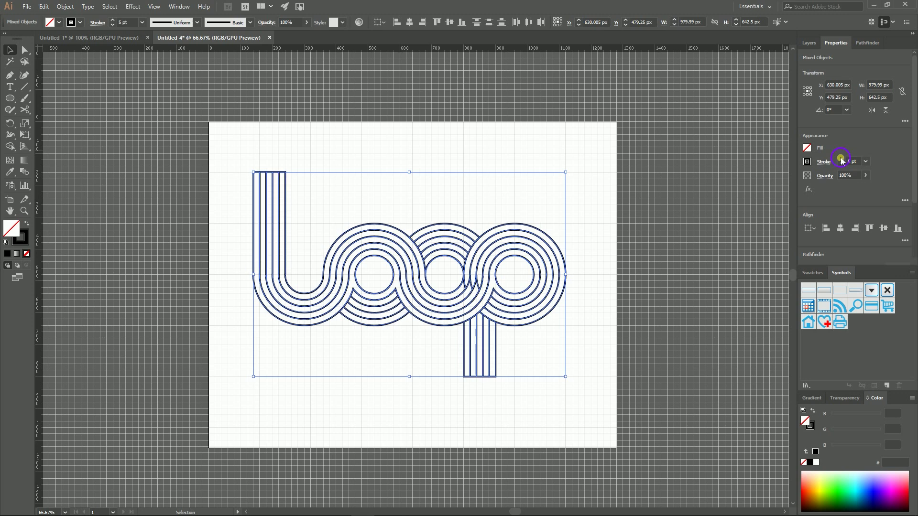
click(841, 159)
click(840, 159)
click(841, 159)
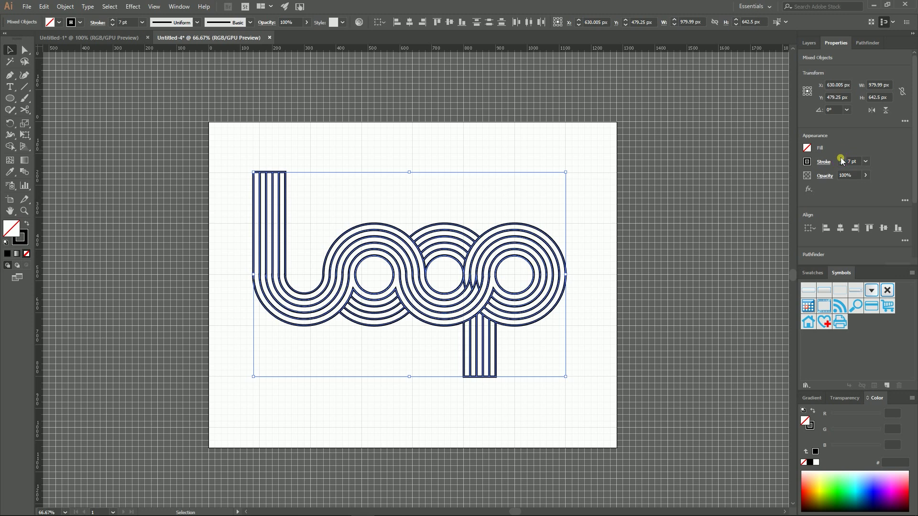
click(840, 159)
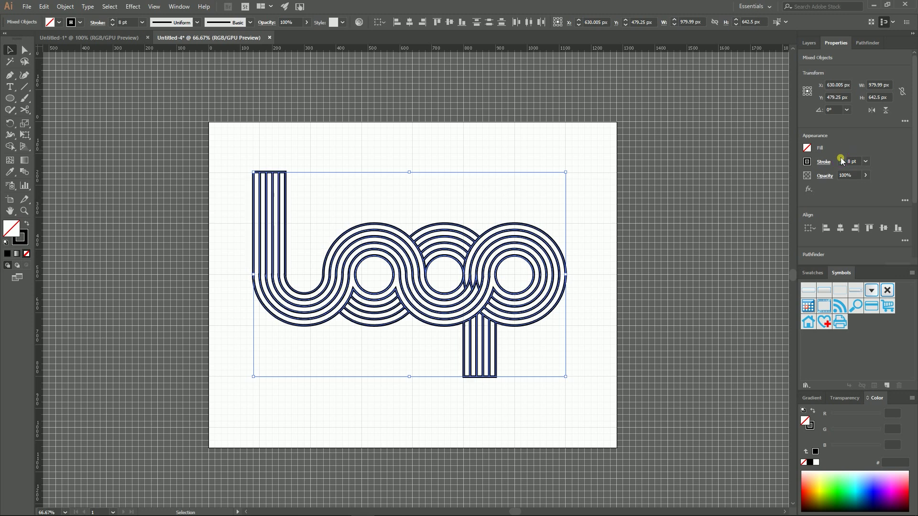
- Switch to the Scissors tool and zoom to 200% on the top of the L
click(518, 159)
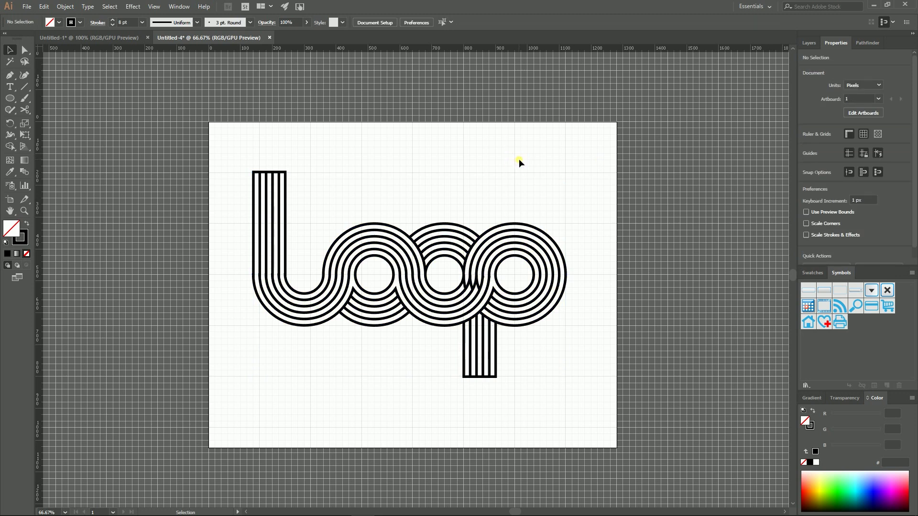
drag(390, 175, 415, 224)
click(24, 109)
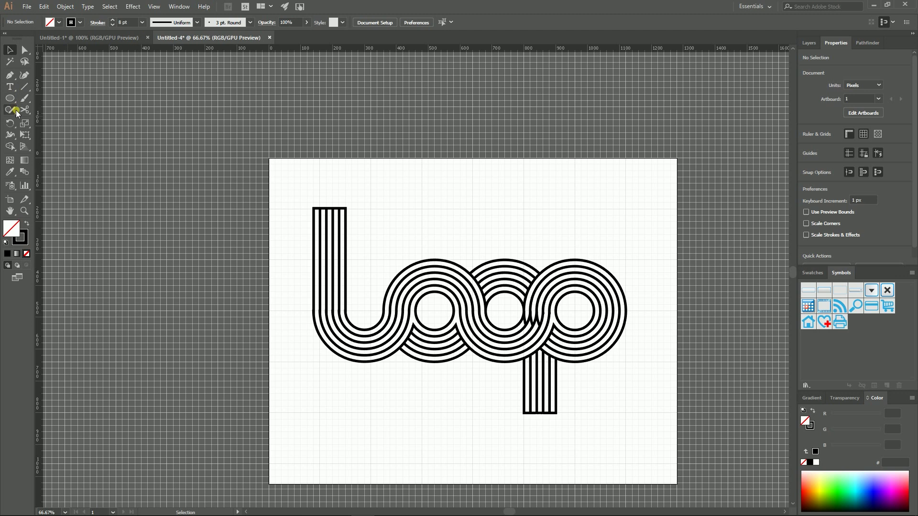
click(84, 119)
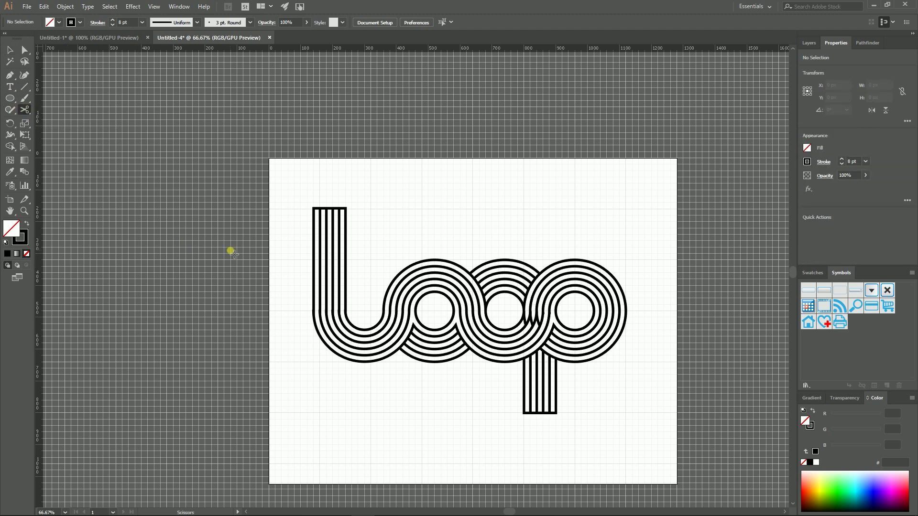
key(ctrl+plus)
key(ctrl+plus)
key(ctrl+plus)
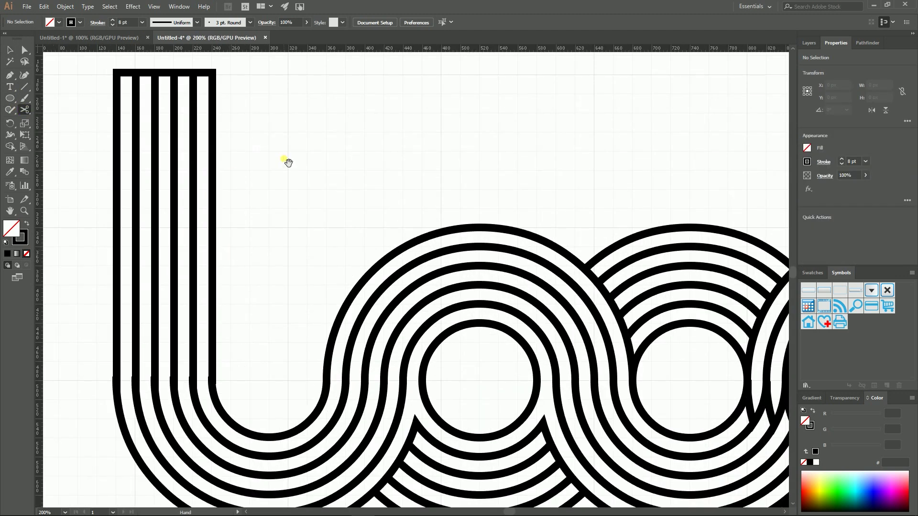
drag(287, 160, 416, 266)
scroll(282, 223, down, 2)
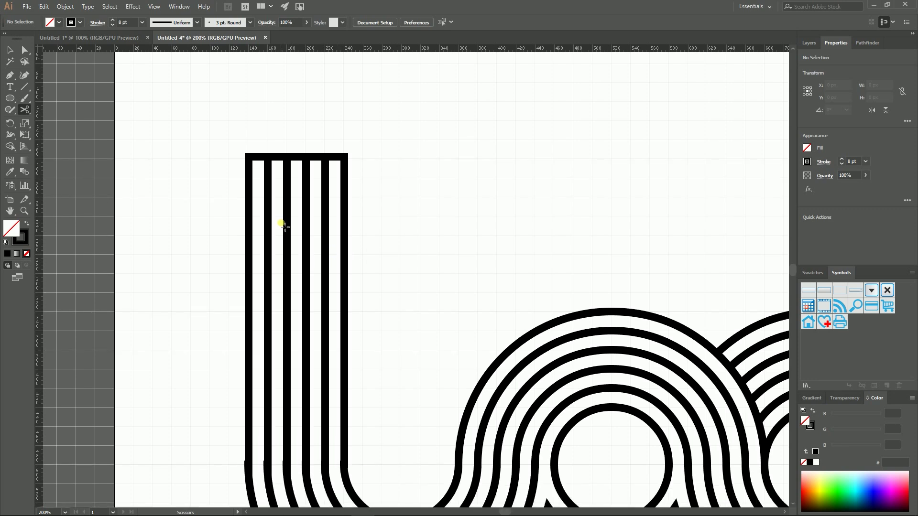
scroll(248, 197, up, 1)
- Cut five of the L's stripes near their tops and select the top pieces above the cuts
click(249, 190)
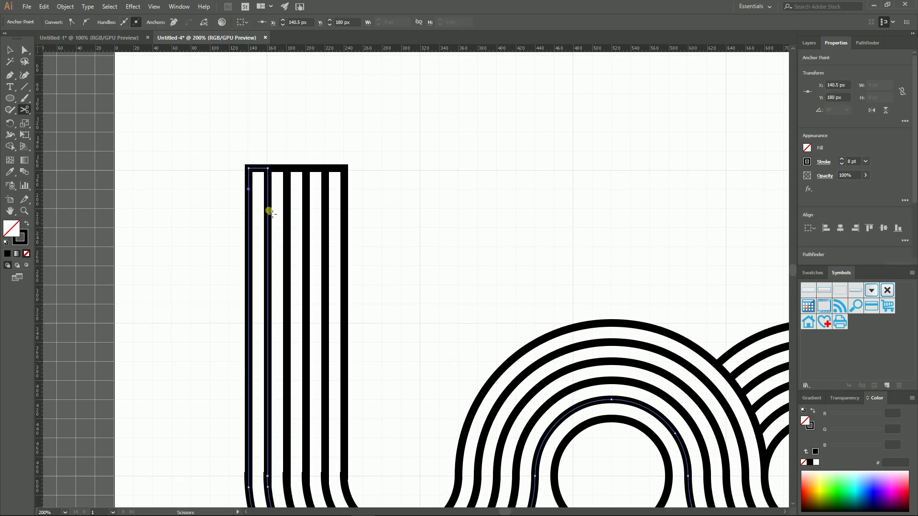
click(269, 209)
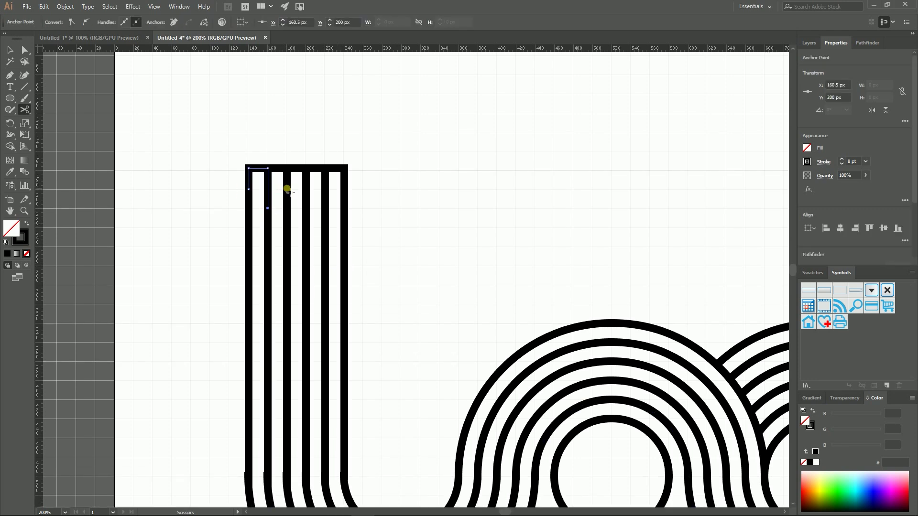
click(287, 189)
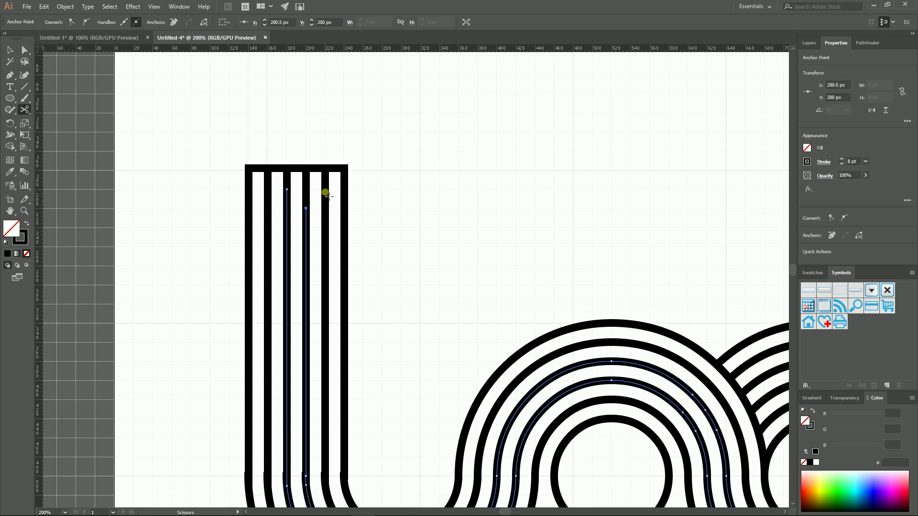
click(325, 190)
click(345, 207)
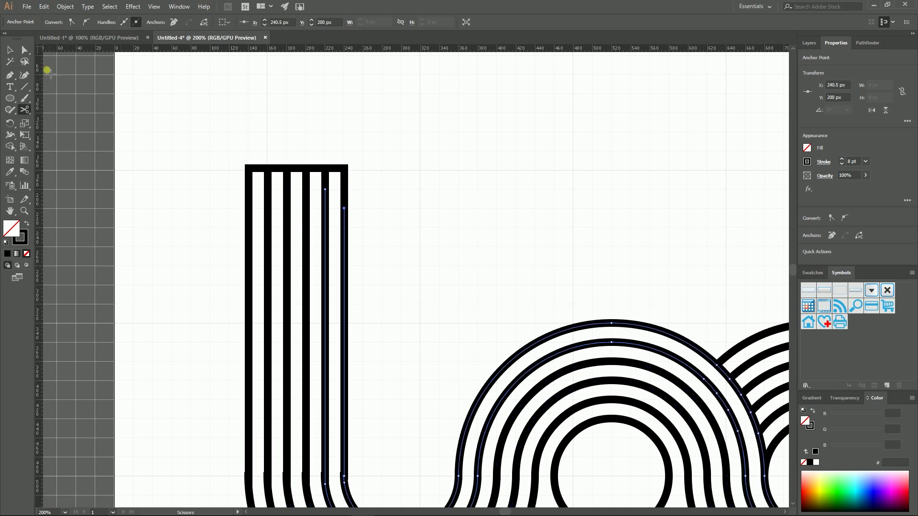
key(a)
drag(208, 145, 388, 186)
- Delete the L's cut-off top pieces and bring the p's stem into view with Scissors
key(Delete)
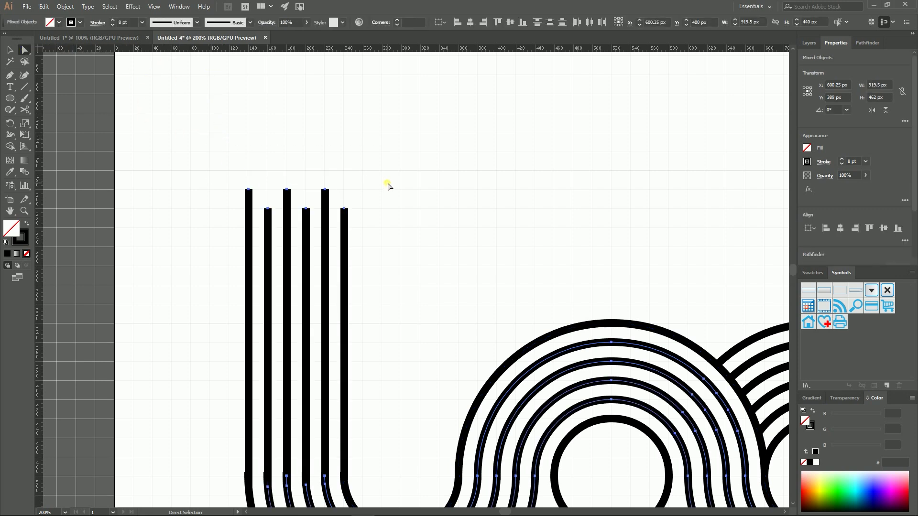
drag(626, 230, 505, 56)
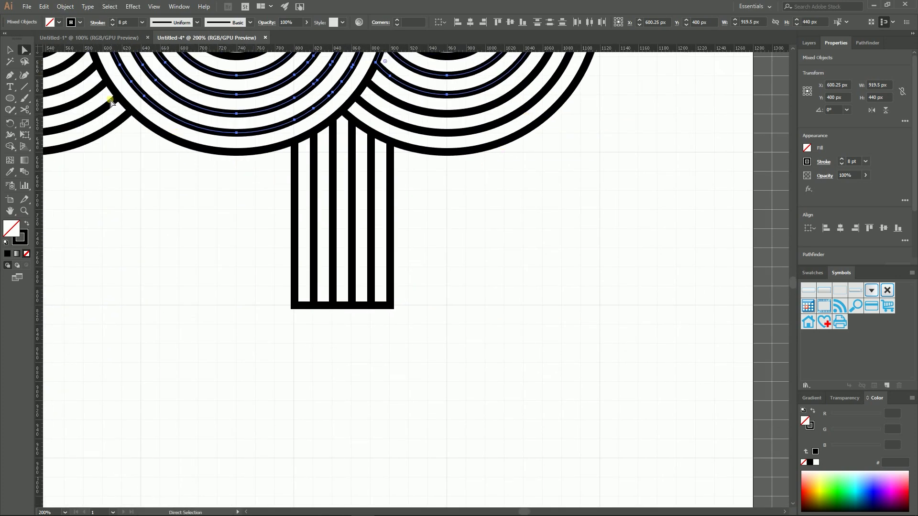
click(24, 110)
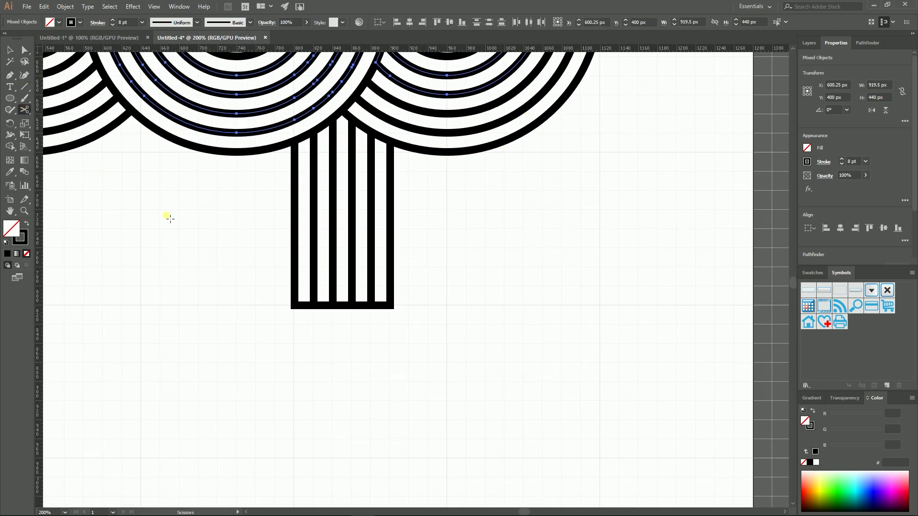
- Cut all six p stem stripes near their bottoms at alternating heights
click(294, 283)
click(313, 279)
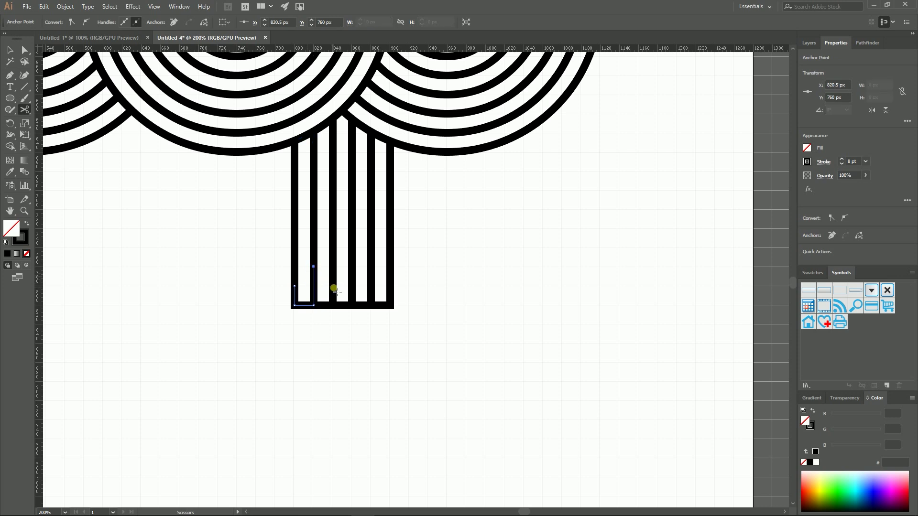
click(333, 287)
click(353, 268)
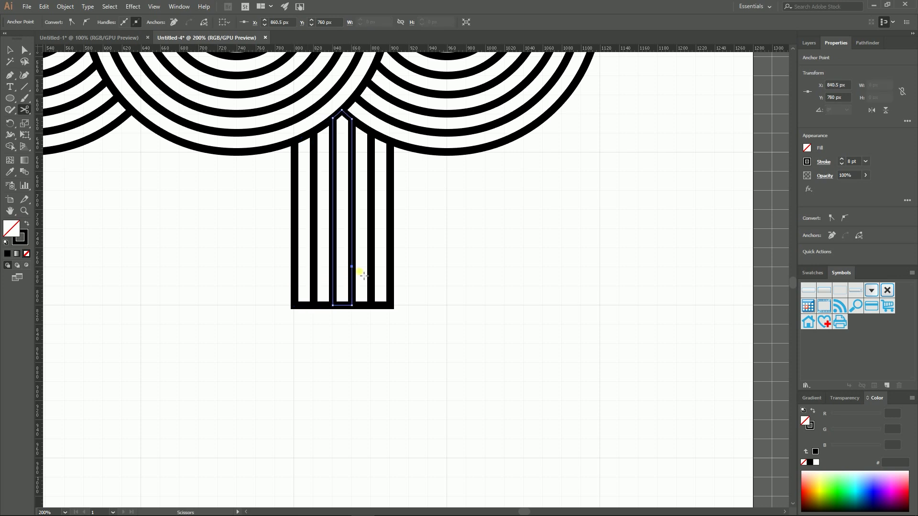
click(373, 285)
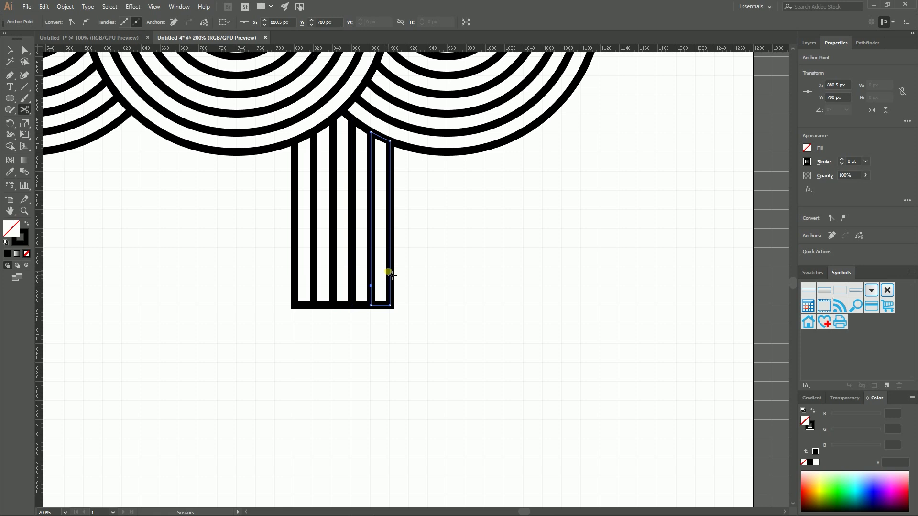
click(390, 269)
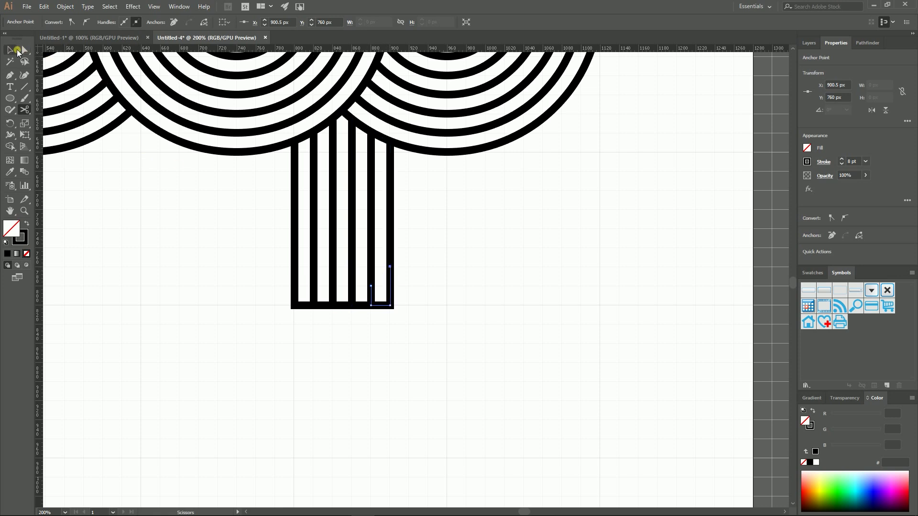
- Select and delete the U-shaped connecting pieces at the stem bottom
click(25, 50)
drag(274, 323, 426, 293)
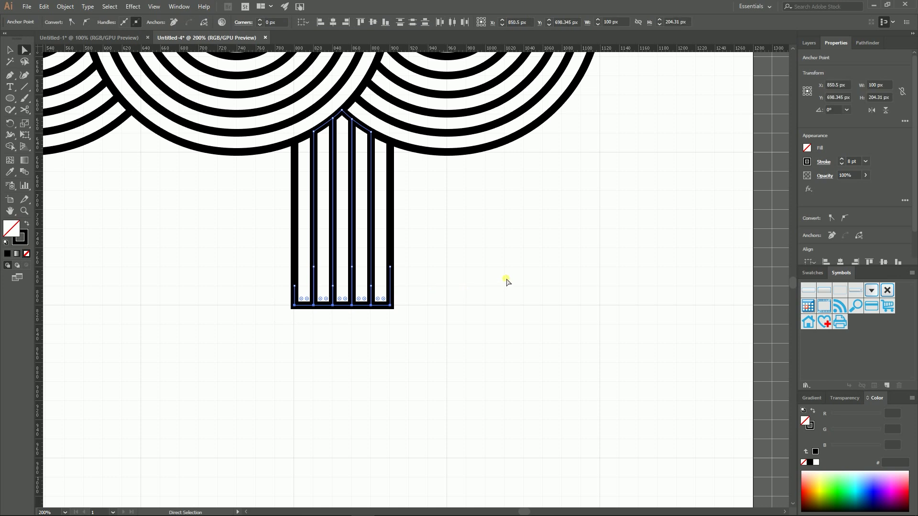
key(Delete)
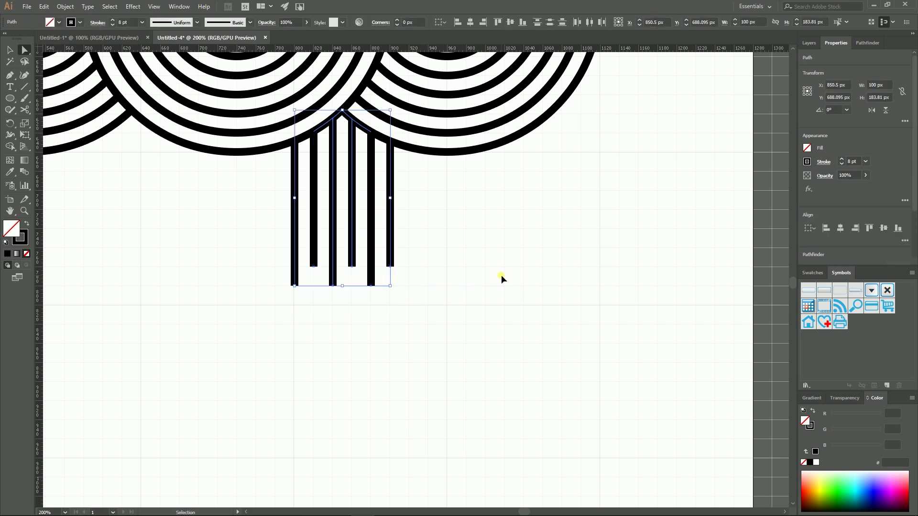
- Give every loop stripe round caps and round joins in the Stroke panel
key(ctrl+minus)
key(ctrl+minus)
key(ctrl+minus)
click(10, 49)
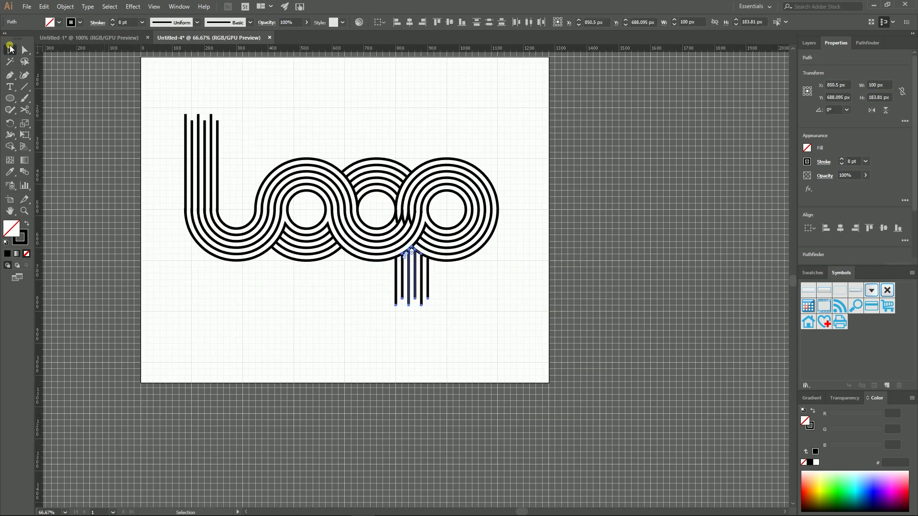
drag(145, 94, 514, 331)
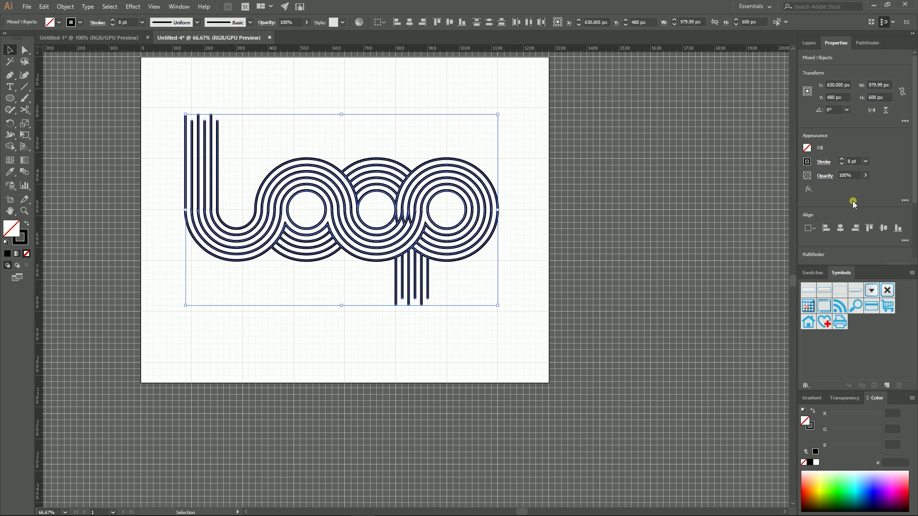
click(831, 166)
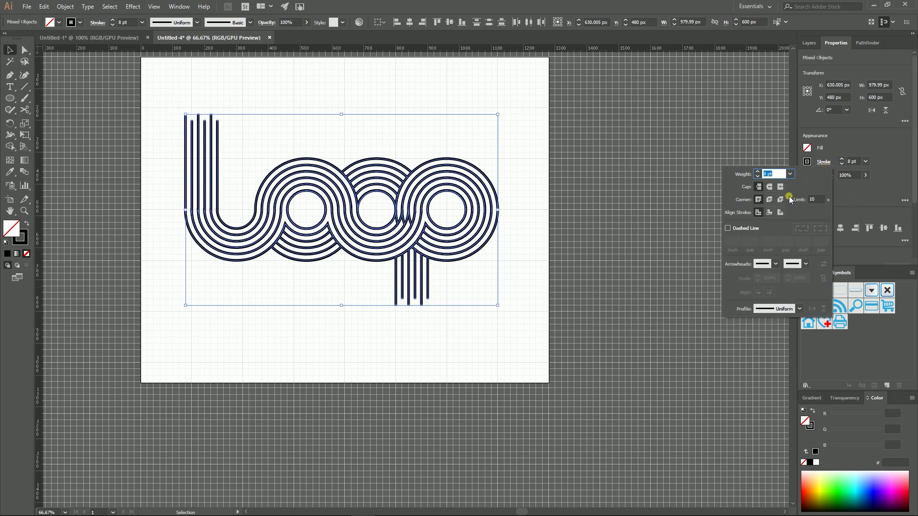
click(771, 199)
click(770, 188)
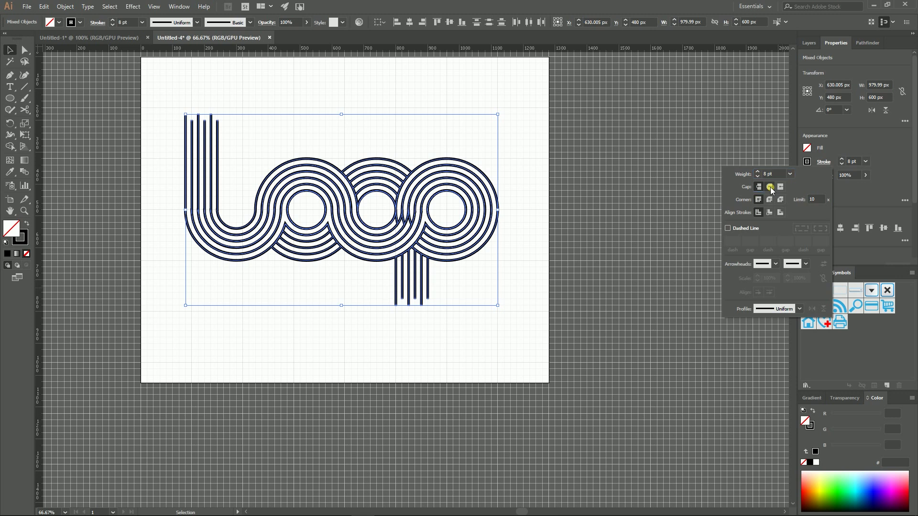
click(467, 319)
click(468, 319)
key(space)
- Combine all the stripes with Ctrl+8 and check the compound path in the Layers panel
drag(236, 293, 275, 359)
drag(180, 157, 640, 419)
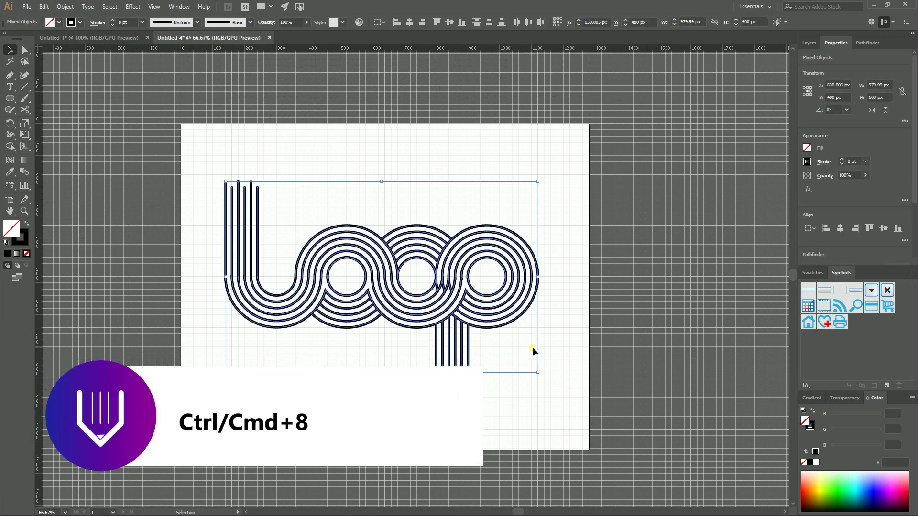
key(ctrl+8)
key(ctrl+8)
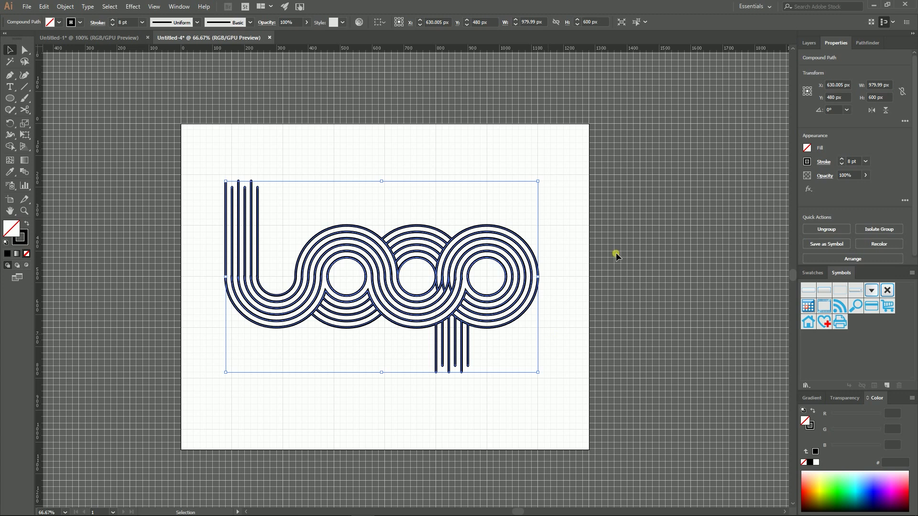
click(808, 43)
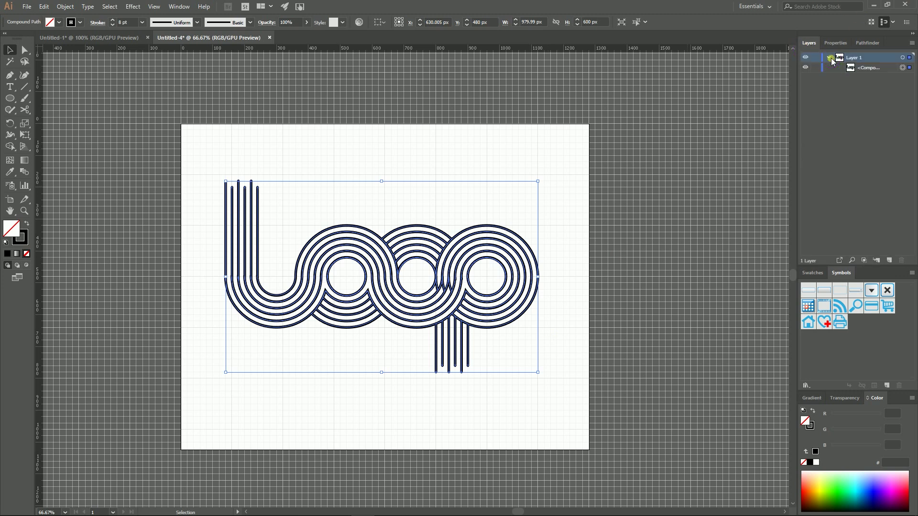
click(64, 6)
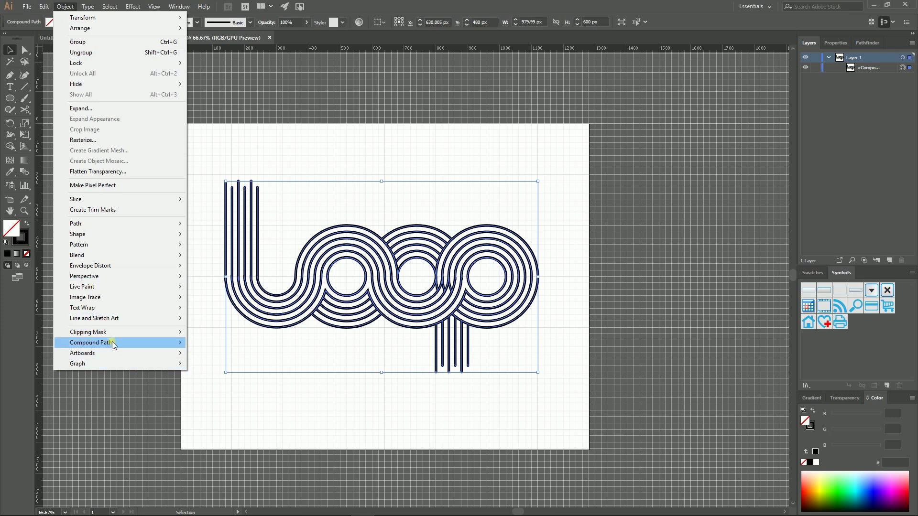
click(357, 142)
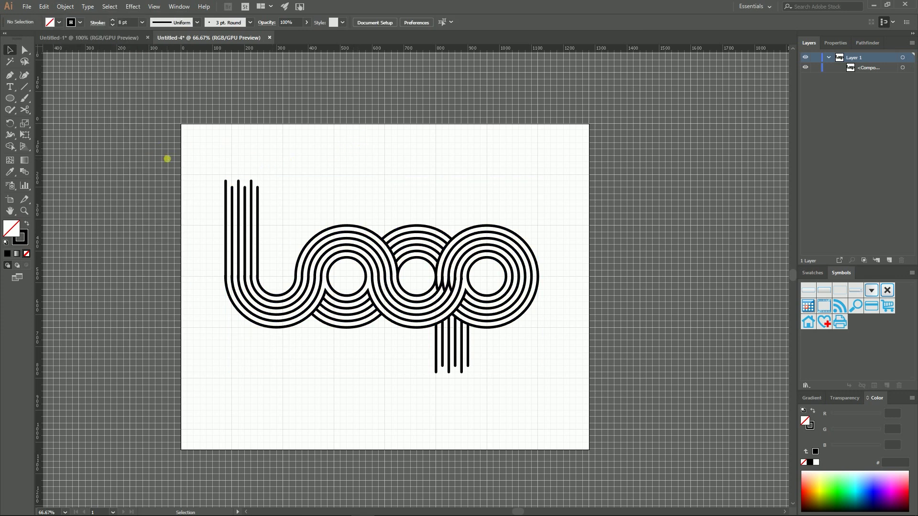
drag(167, 158, 334, 245)
- Draw a small black dot above the l's bars and copy it above the other two bars
key(a)
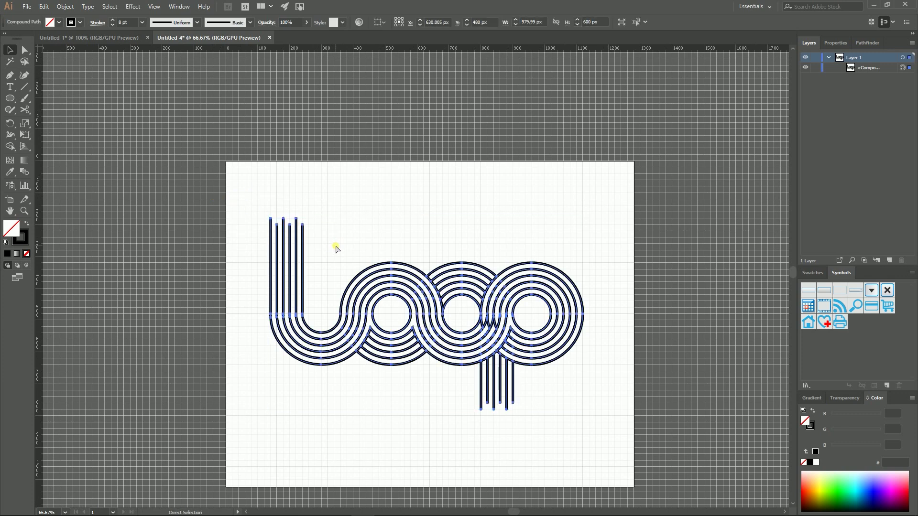
key(ctrl+plus)
key(ctrl+plus)
key(ctrl+plus)
mouse_move(258, 201)
mouse_down()
mouse_move(377, 288)
mouse_move(416, 375)
mouse_up()
drag(10, 98, 56, 119)
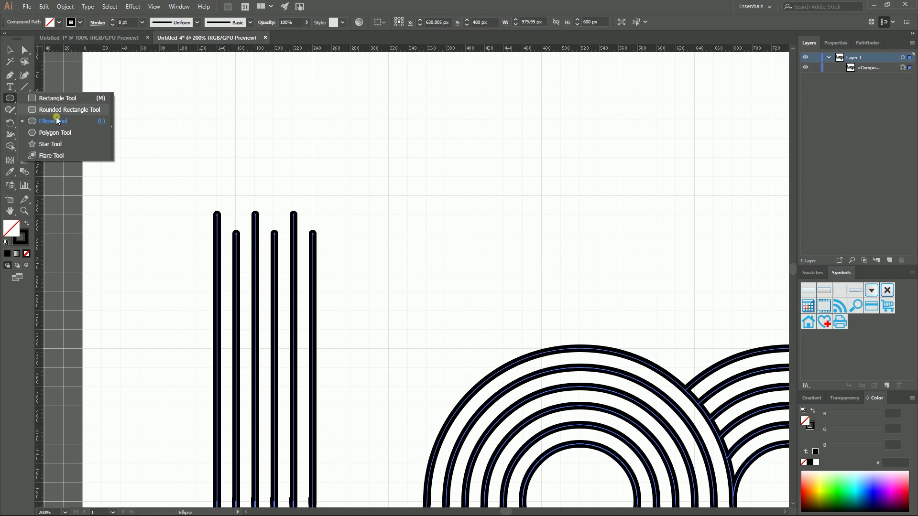
click(57, 119)
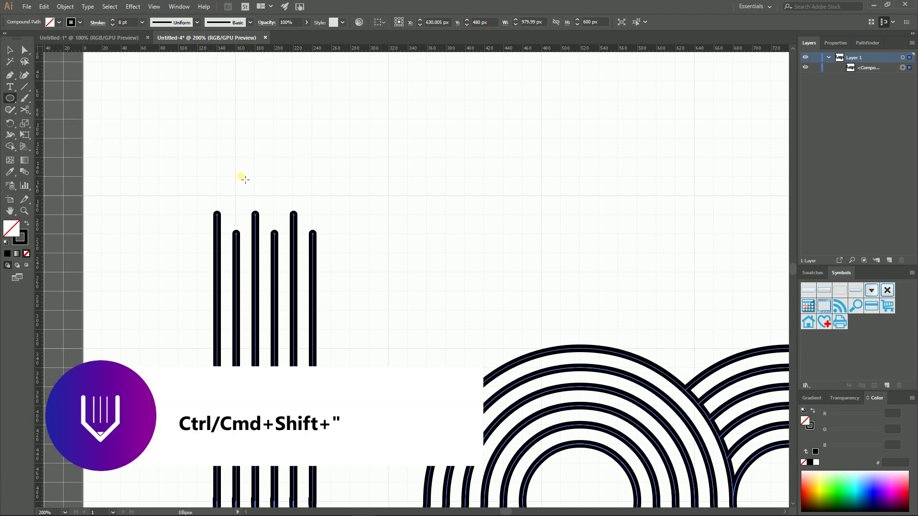
key(ctrl)
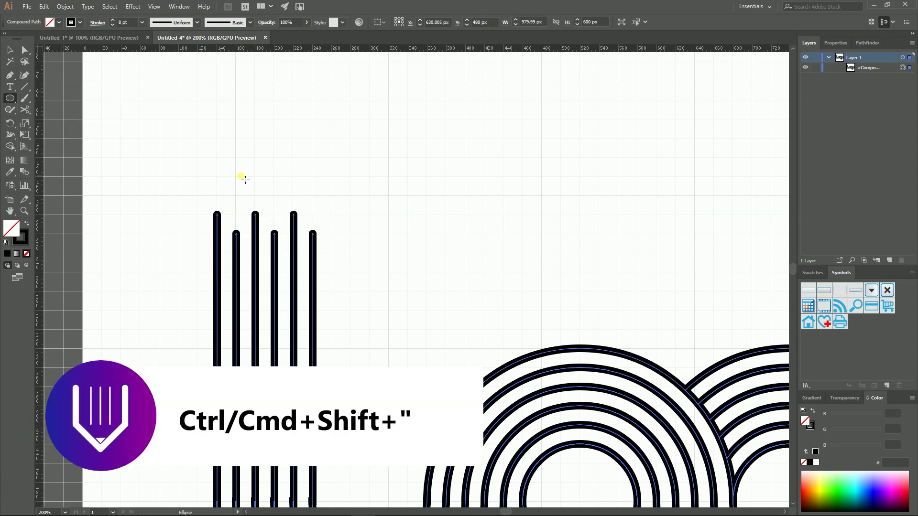
drag(225, 185, 238, 199)
click(27, 222)
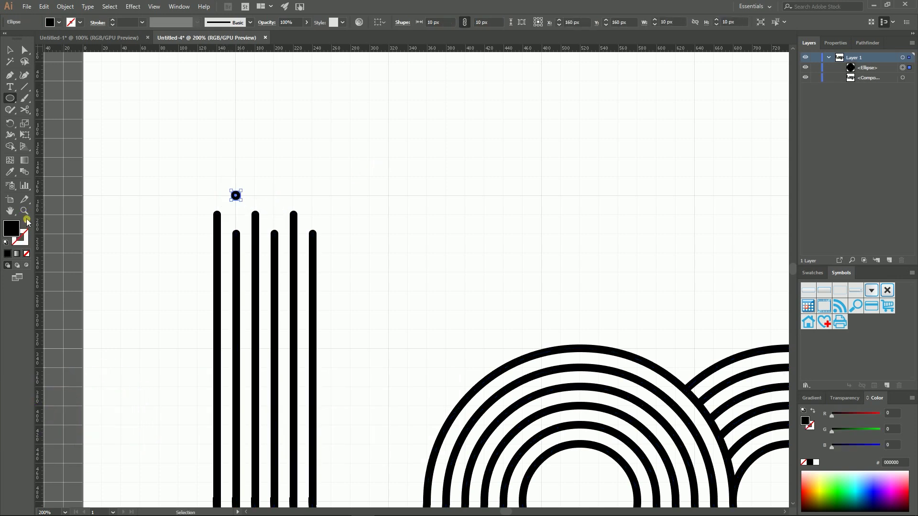
click(10, 49)
click(221, 152)
drag(235, 195, 276, 215)
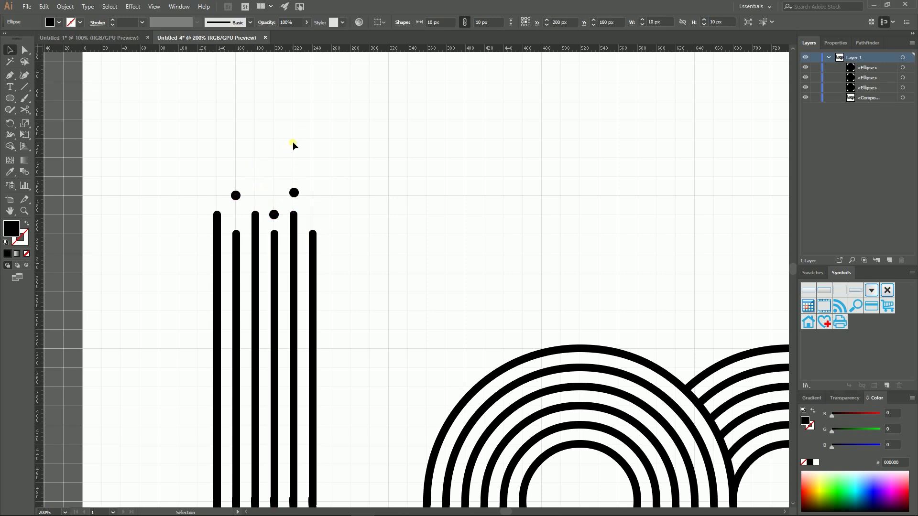
click(287, 150)
- Draw 8 px black dots below the p's hanging bars, then zoom out to the whole artwork
scroll(678, 286, right, 10)
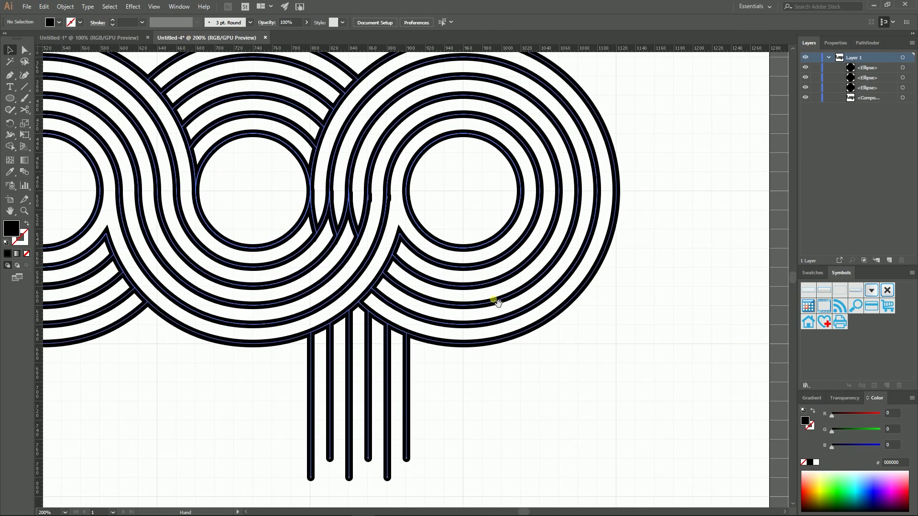
scroll(483, 263, down, 3)
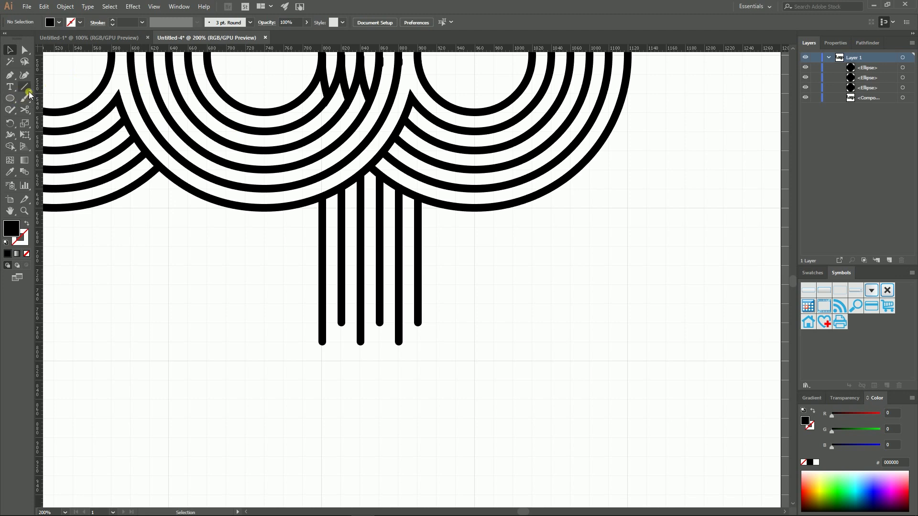
click(10, 98)
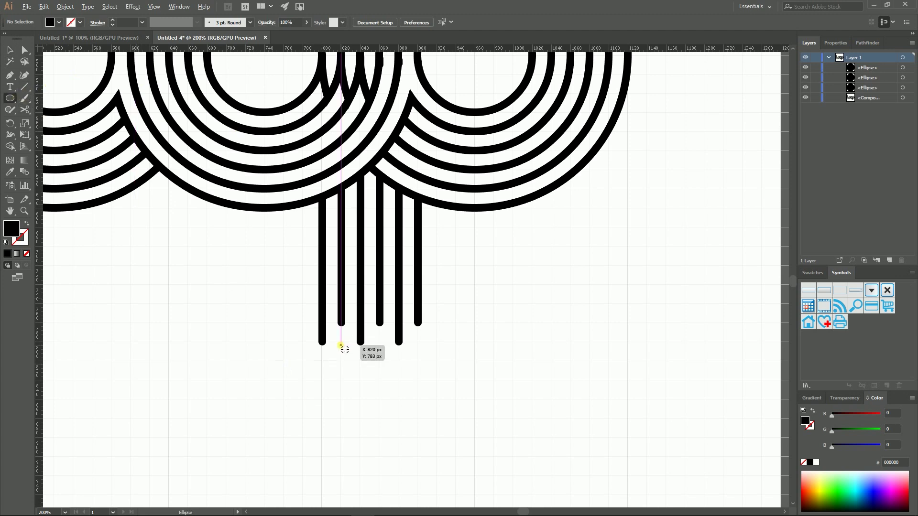
drag(345, 350, 348, 352)
click(10, 51)
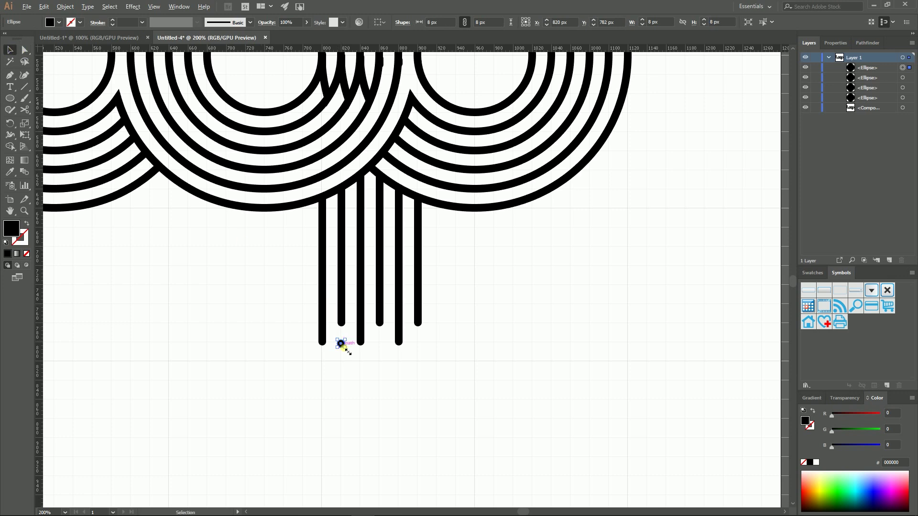
drag(341, 345, 379, 342)
click(486, 335)
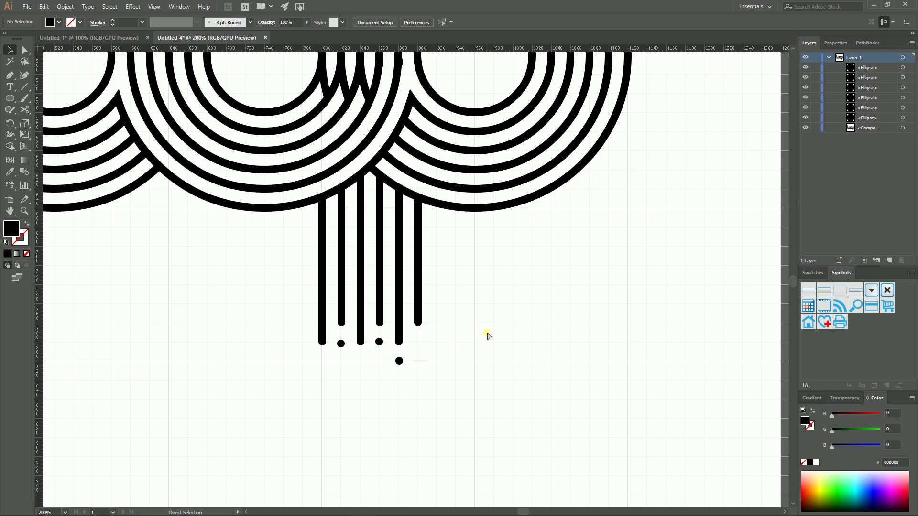
key(ctrl+minus)
key(ctrl+minus)
key(ctrl+minus)
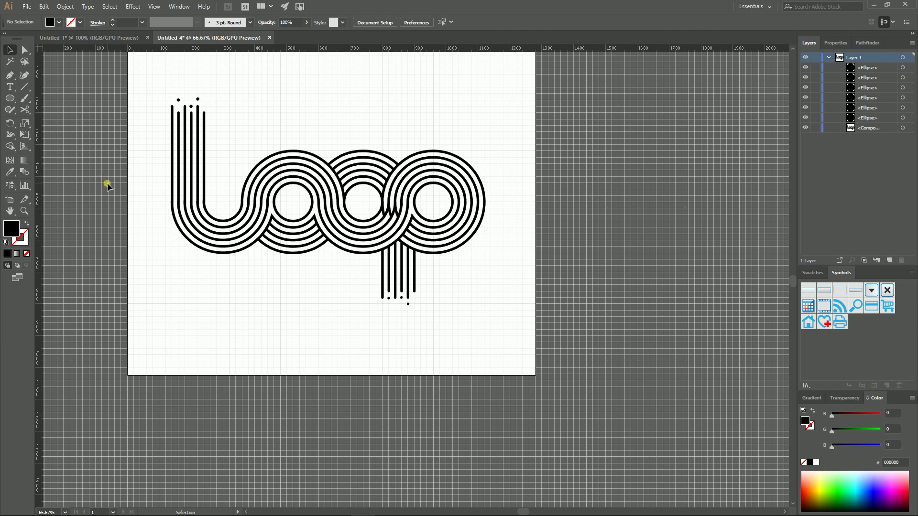
- Remove the loop's fill and apply a linear gradient to its strokes
drag(469, 245, 600, 243)
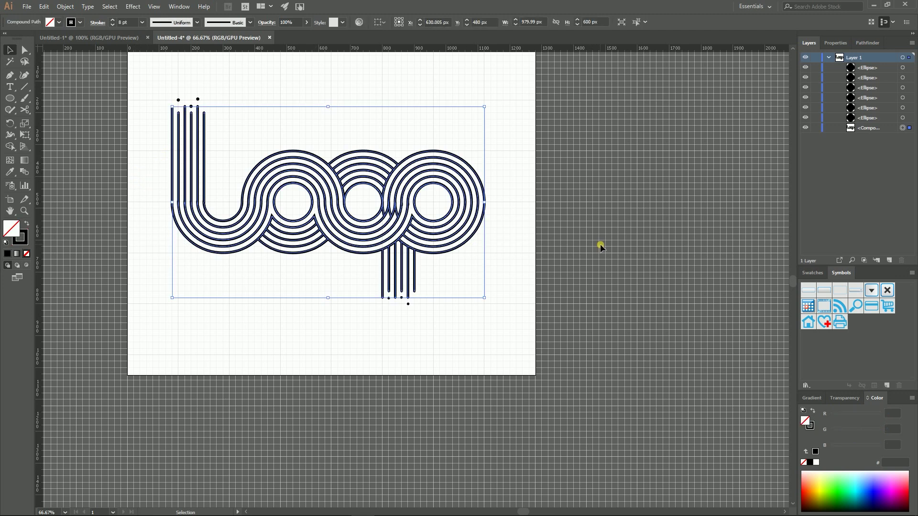
click(809, 412)
click(204, 6)
click(179, 6)
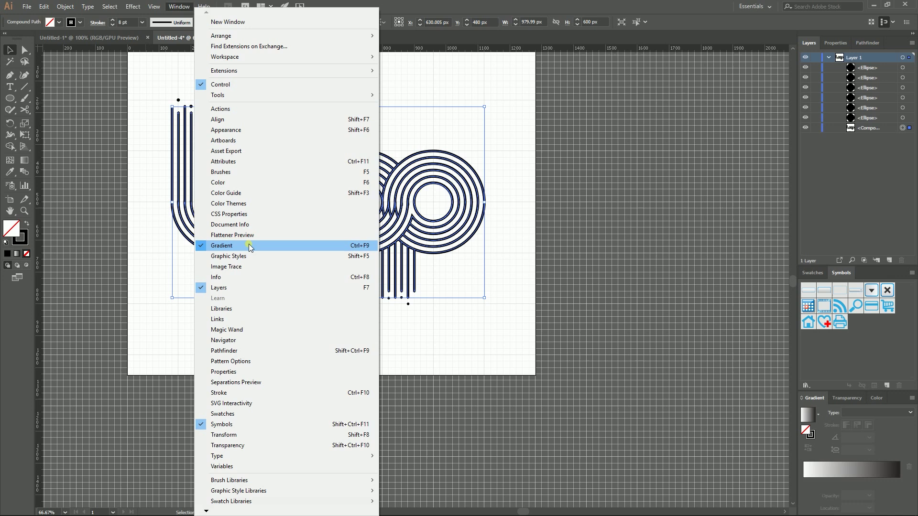
click(844, 472)
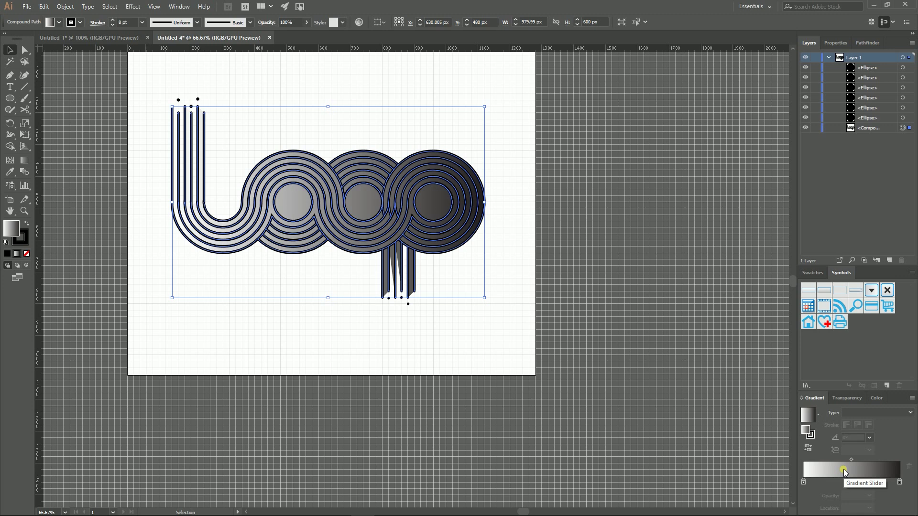
key(ctrl+z)
click(18, 244)
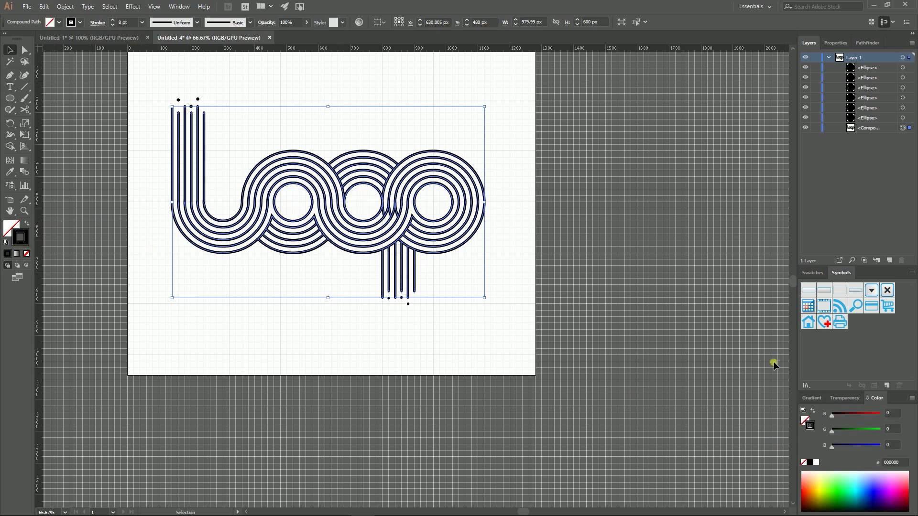
click(811, 397)
click(849, 470)
click(846, 425)
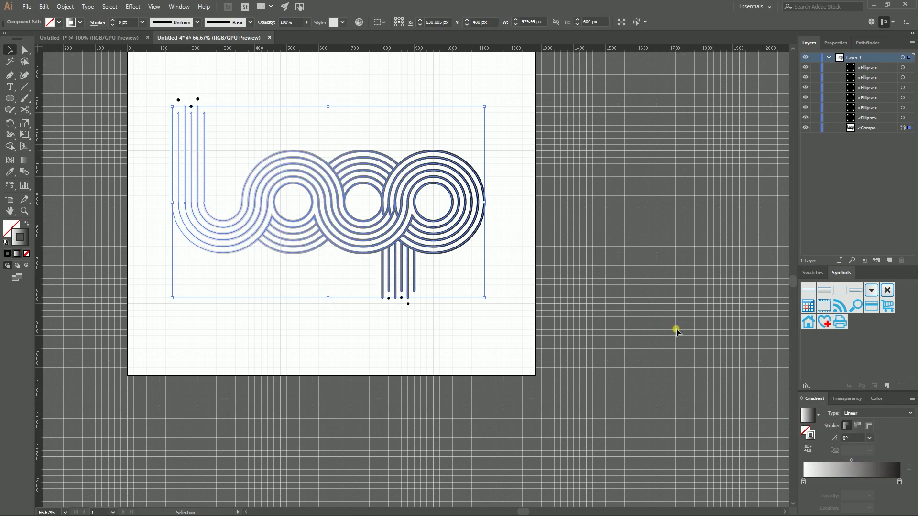
- Set the gradient's left stop to violet-blue and right stop to magenta in CMYK
double_click(804, 481)
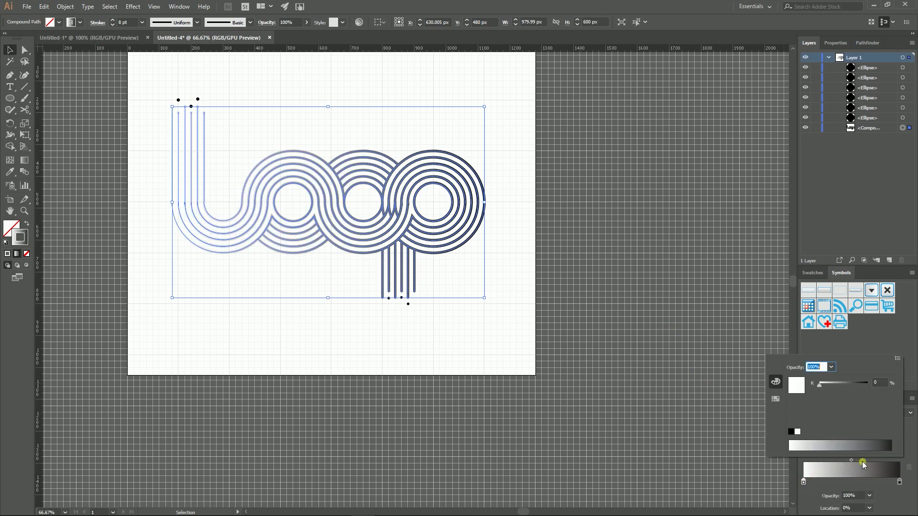
click(897, 358)
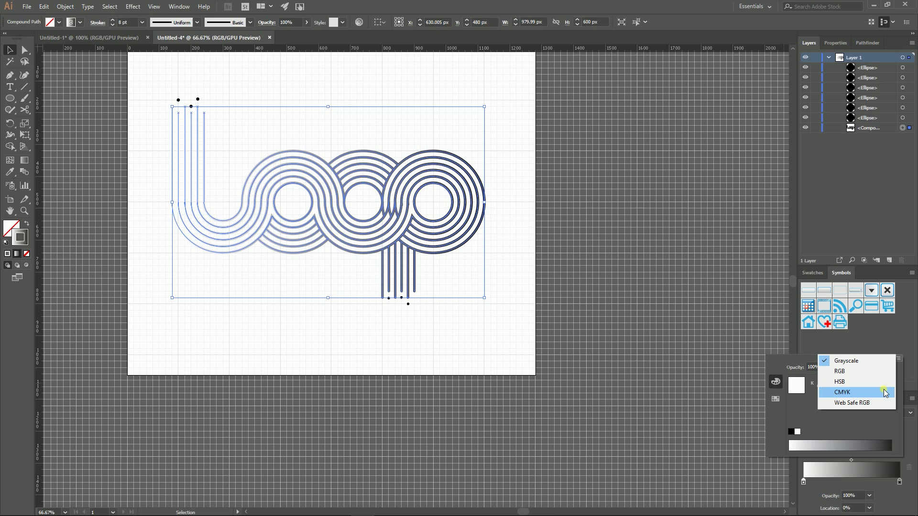
click(884, 392)
click(855, 447)
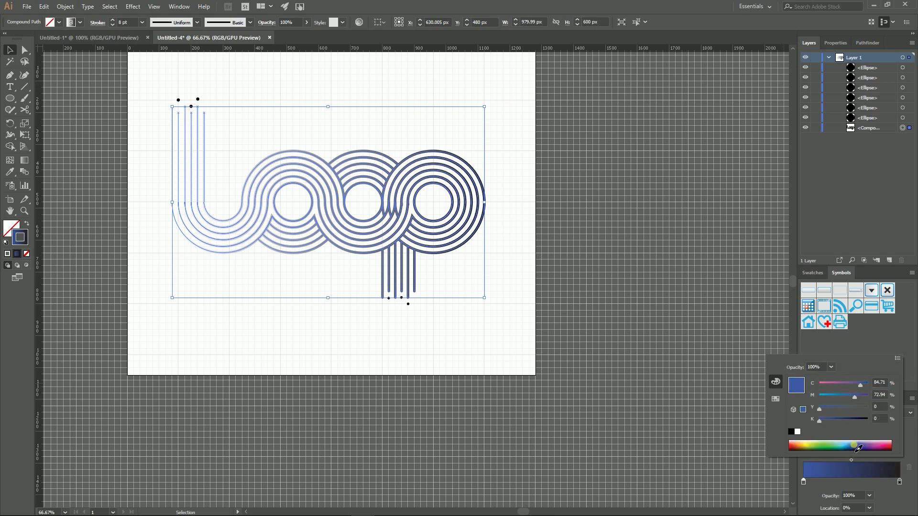
drag(858, 447, 866, 447)
click(898, 481)
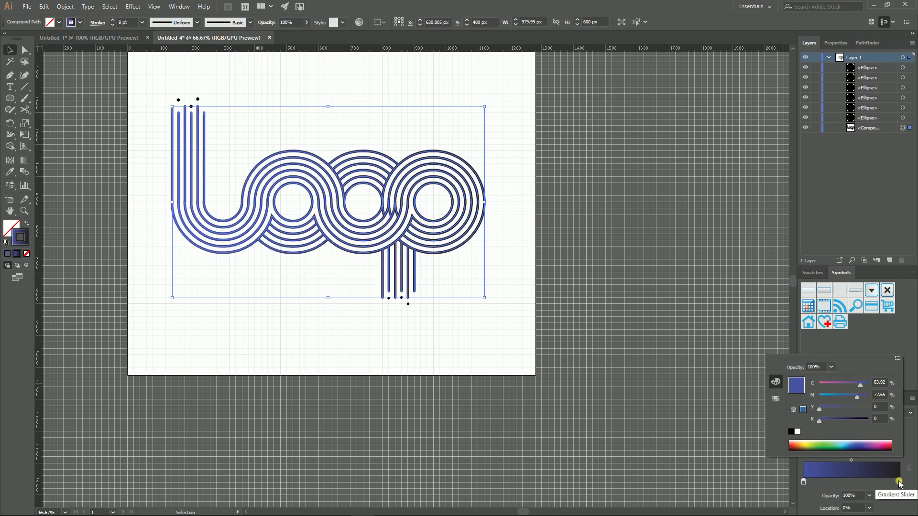
click(899, 481)
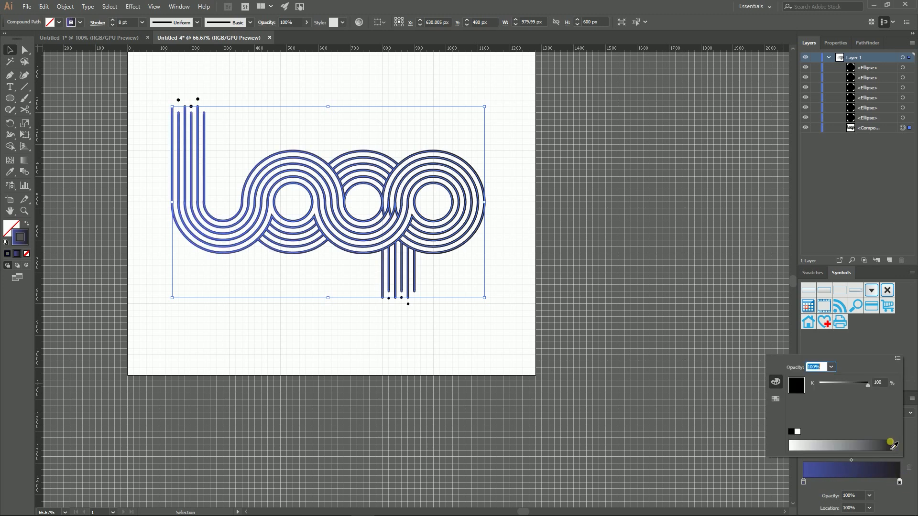
click(897, 358)
click(888, 392)
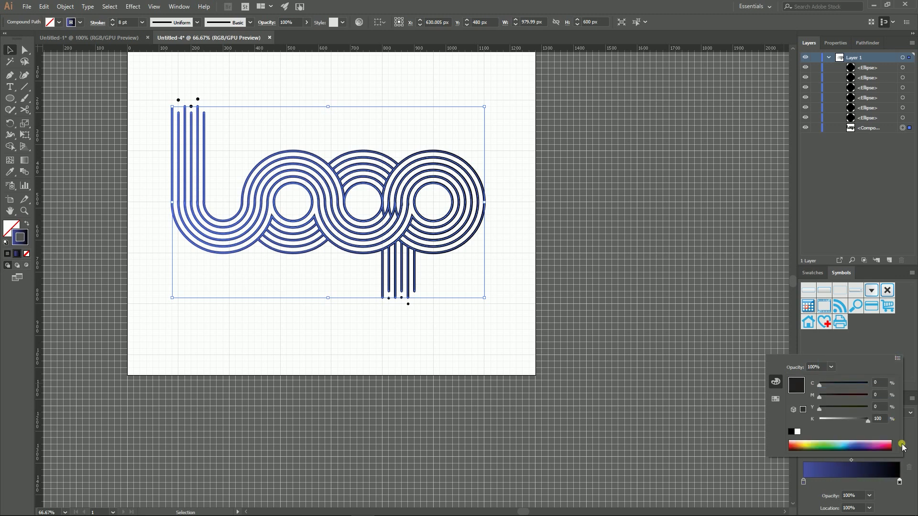
click(873, 445)
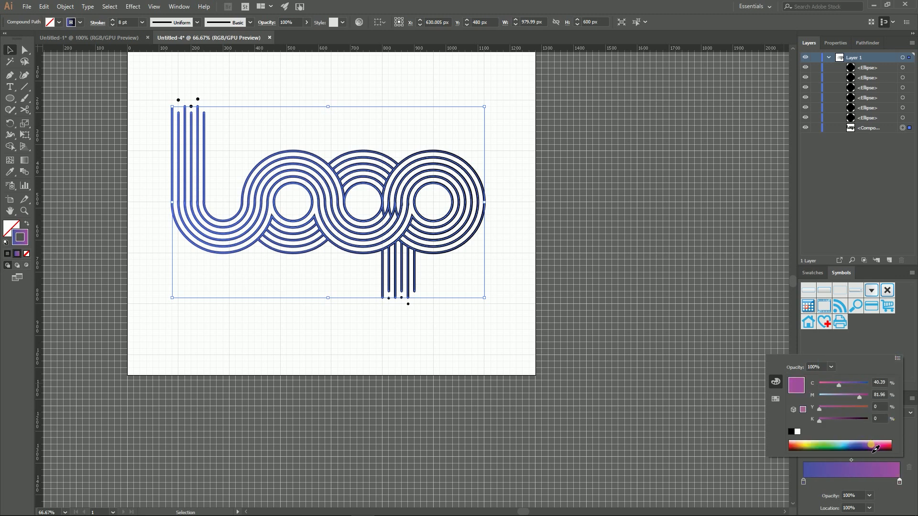
drag(874, 449, 879, 450)
click(555, 279)
- Fill the three dots above the l with blue
click(548, 274)
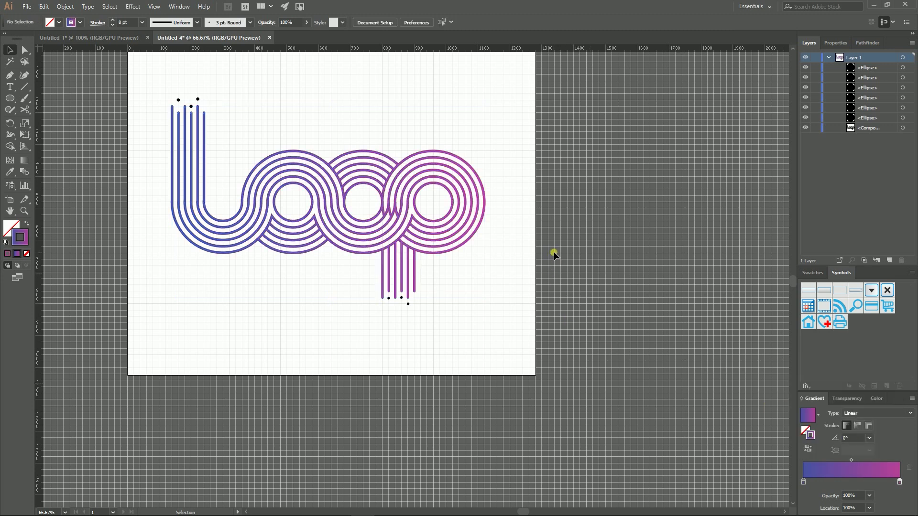
scroll(574, 216, up, 1)
click(198, 122)
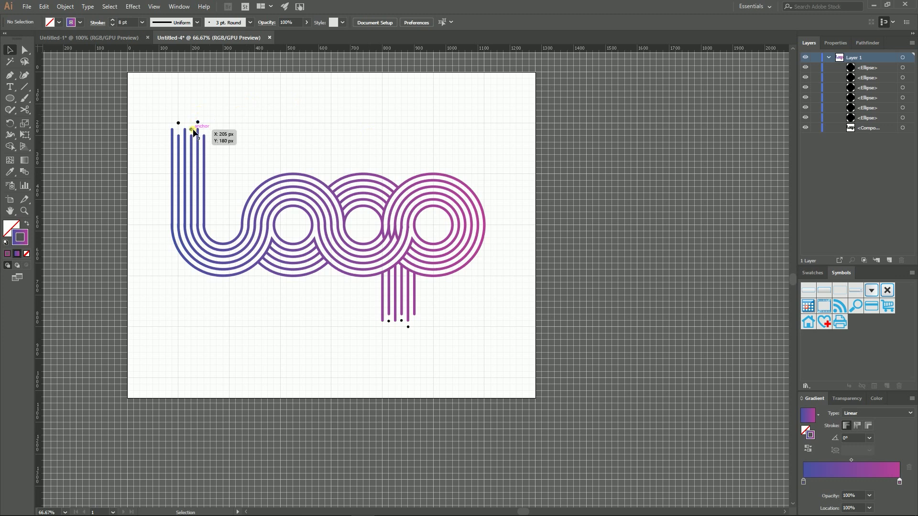
shift+click(191, 129)
shift+click(178, 123)
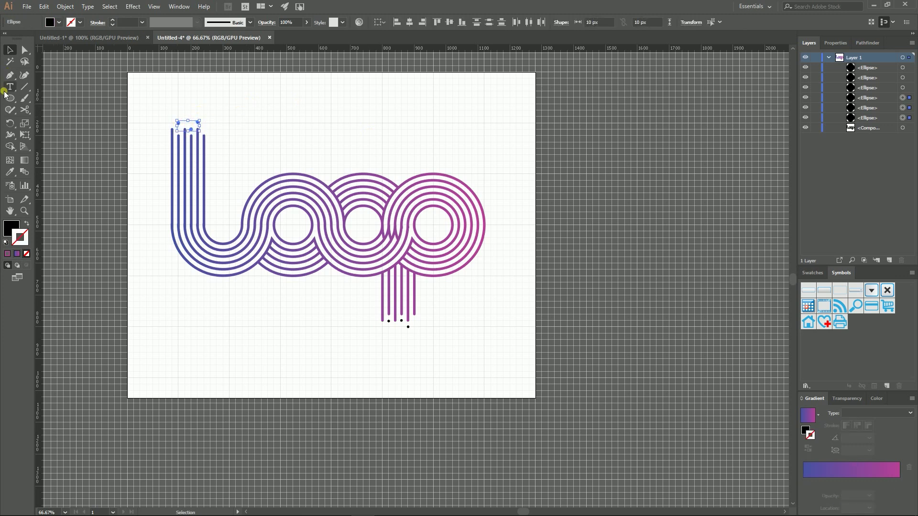
click(10, 172)
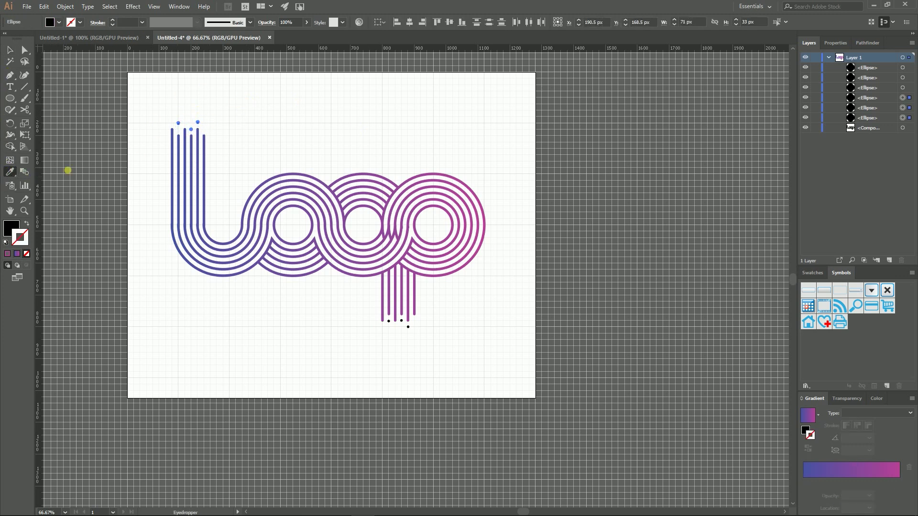
double_click(11, 227)
click(448, 241)
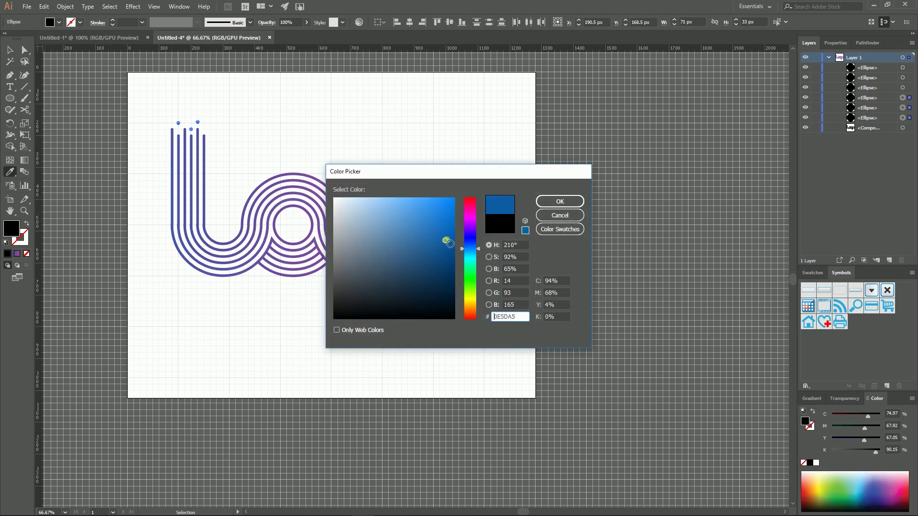
click(557, 200)
- Fill the dots below the p with magenta
key(v)
click(401, 320)
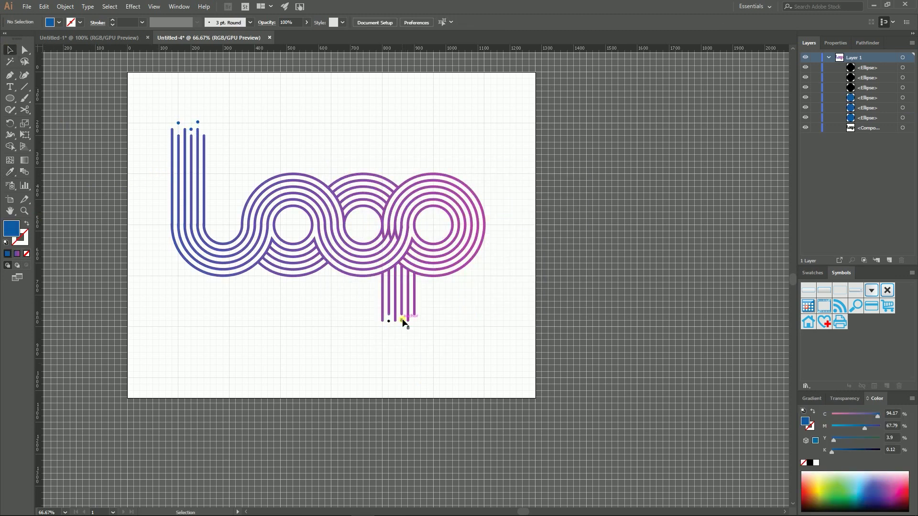
shift+click(388, 321)
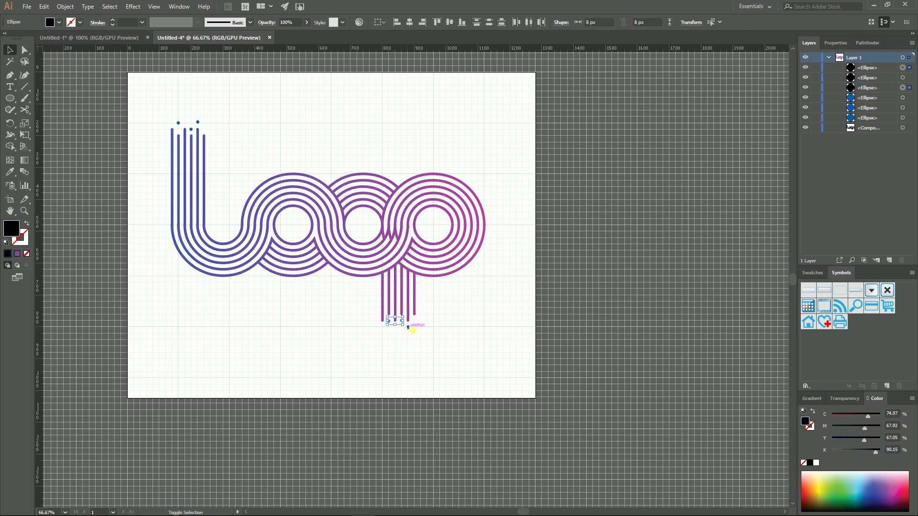
double_click(11, 228)
click(444, 224)
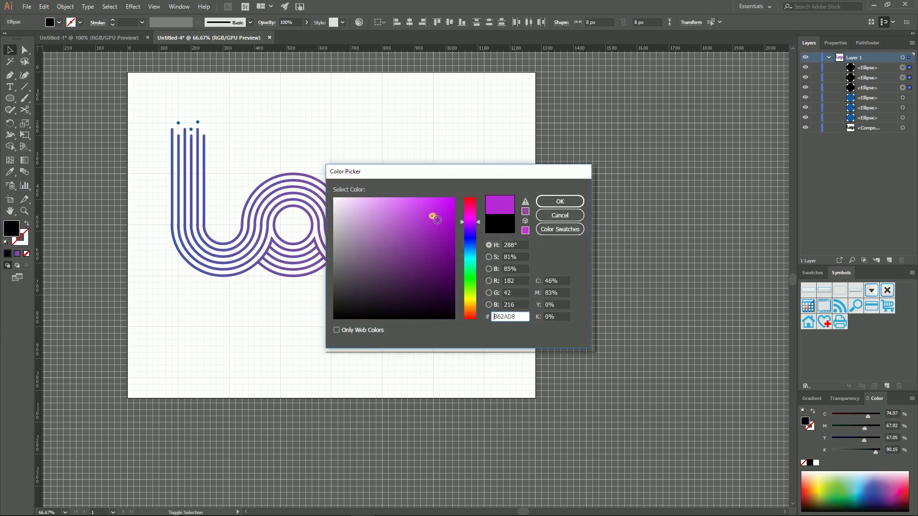
click(559, 201)
click(482, 171)
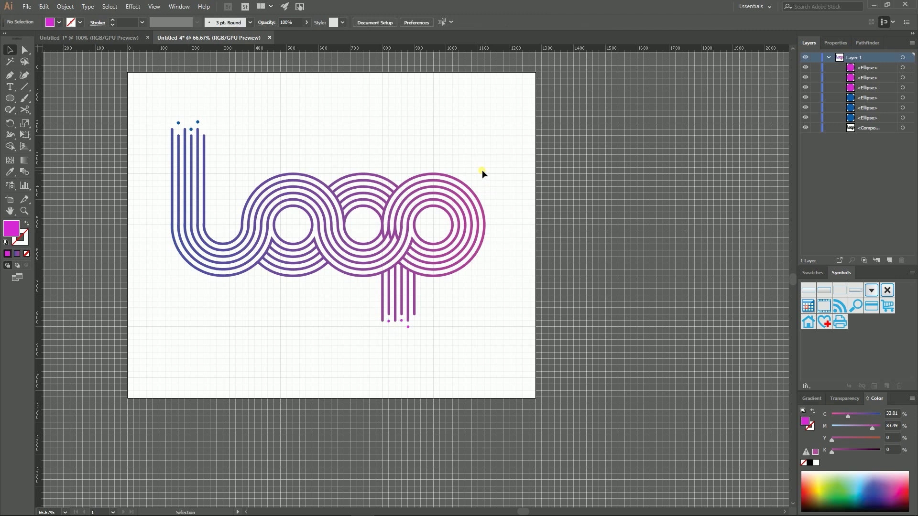